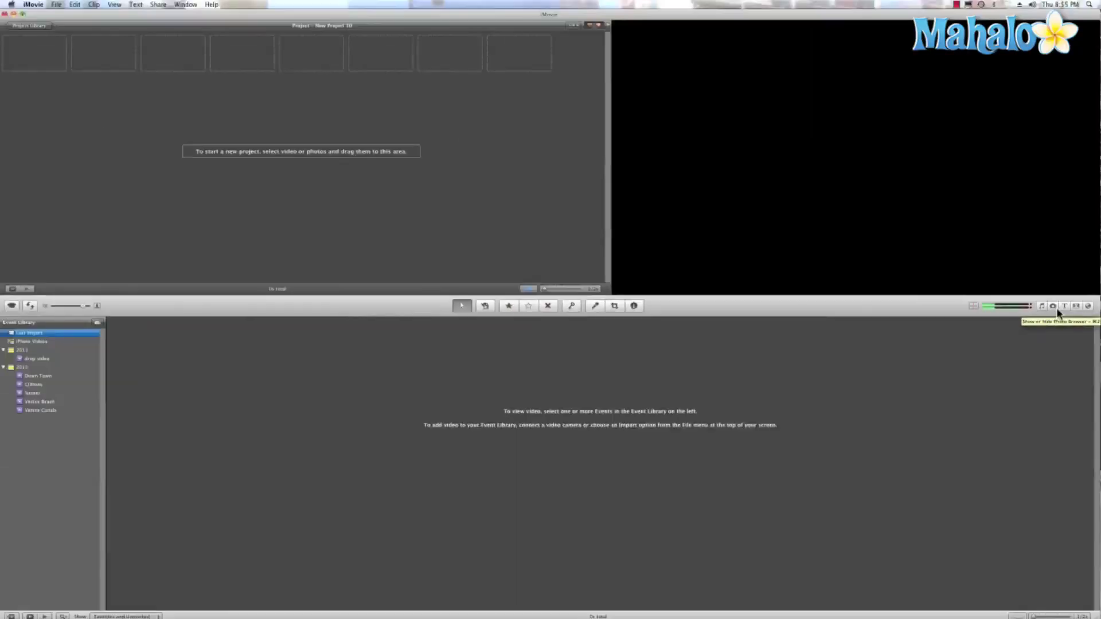
- Show the iPhoto library in the Photo Browser and open the fourth event's nine painting photos
{"action": "key", "text": "super+2"}
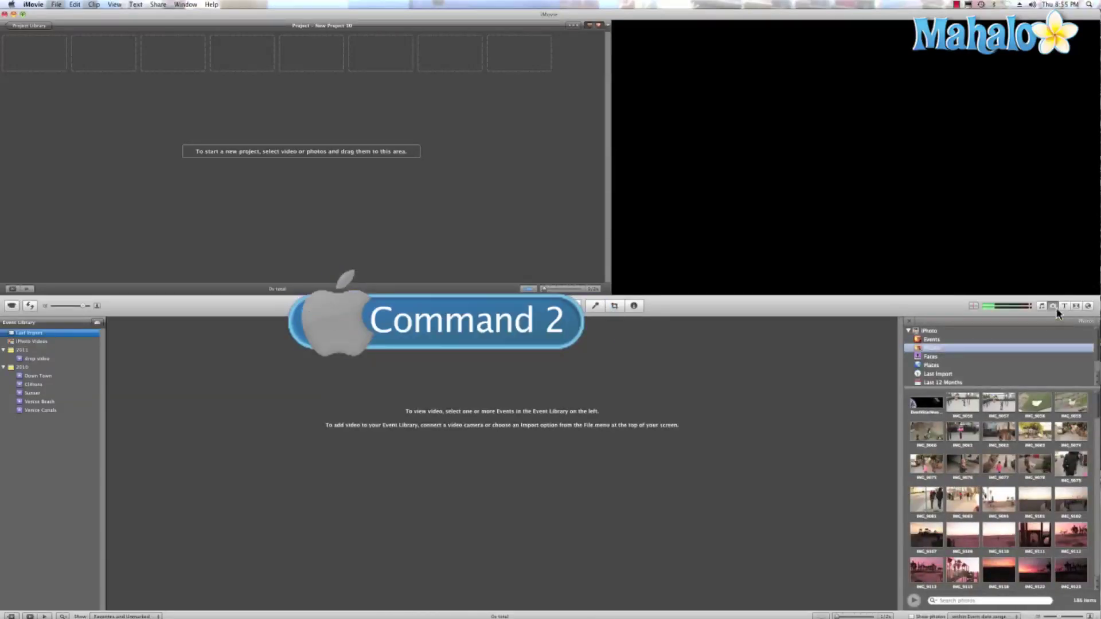
{"action": "left_click", "coordinate": [977, 339]}
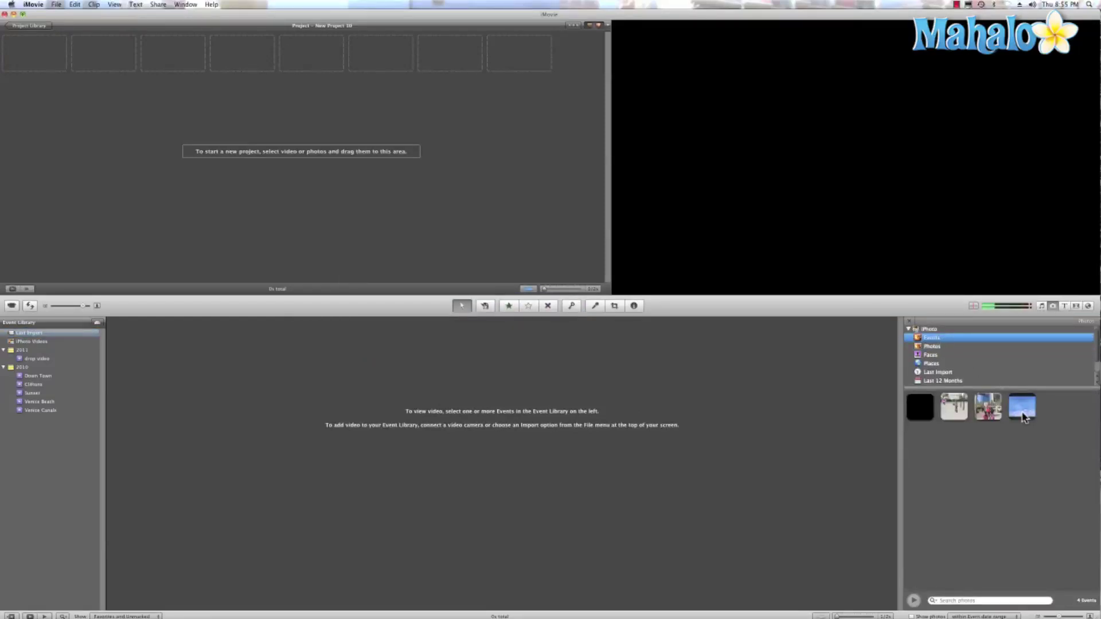
{"action": "double_click", "coordinate": [1022, 411]}
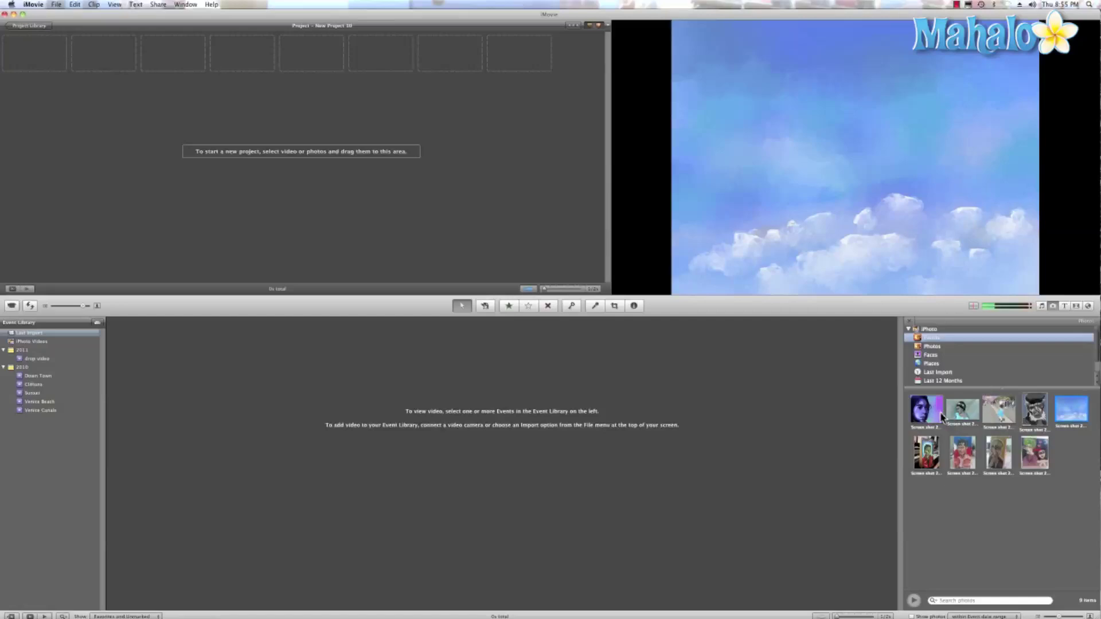
- Drop all nine painting photos into the project as 36 s of still clips
{"action": "mouse_move", "coordinate": [1017, 500]}
{"action": "left_mouse_down"}
{"action": "mouse_move", "coordinate": [904, 400]}
{"action": "mouse_move", "coordinate": [720, 285]}
{"action": "mouse_move", "coordinate": [325, 116]}
{"action": "left_mouse_up"}
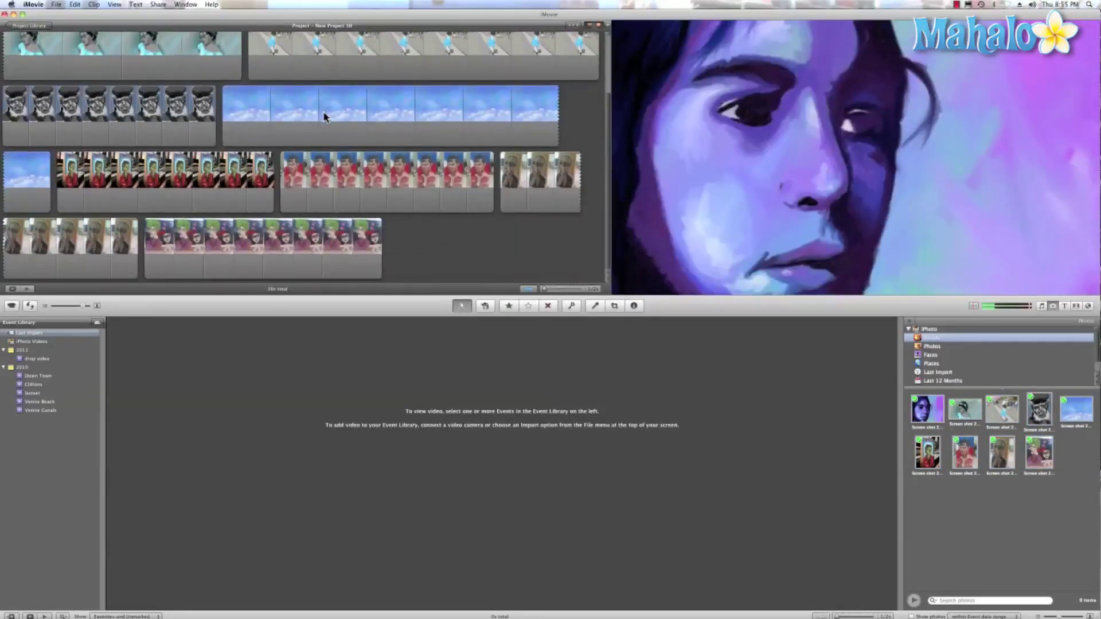
{"action": "scroll", "coordinate": [320, 112], "scroll_direction": "up", "scroll_amount": 3}
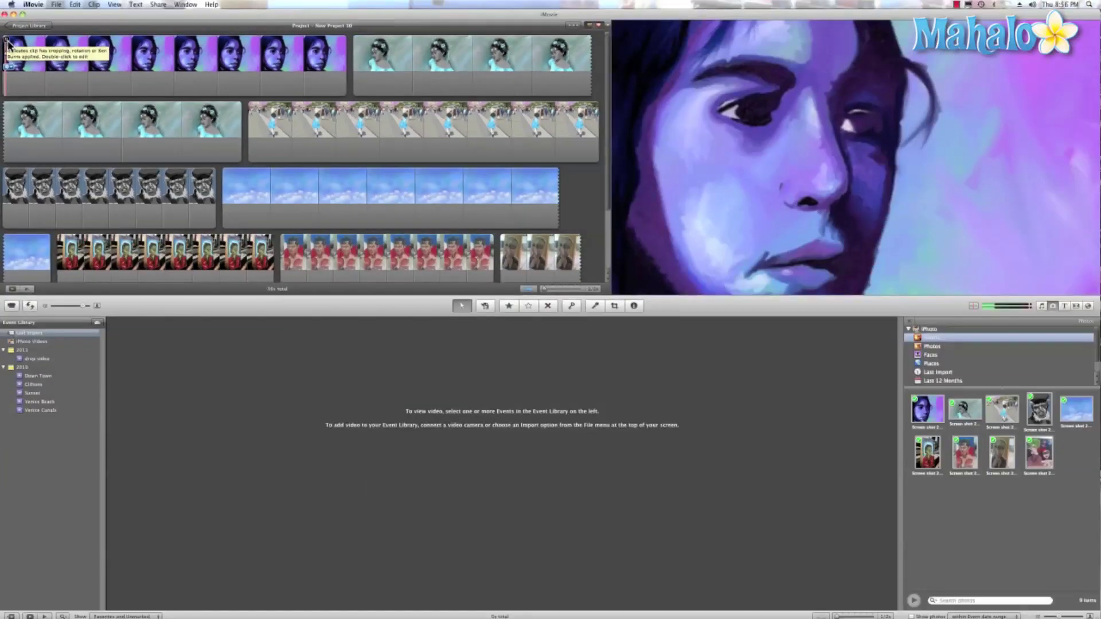
- Set the first clip's Ken Burns start frame to full width and the end frame higher, then preview
{"action": "double_click", "coordinate": [8, 43]}
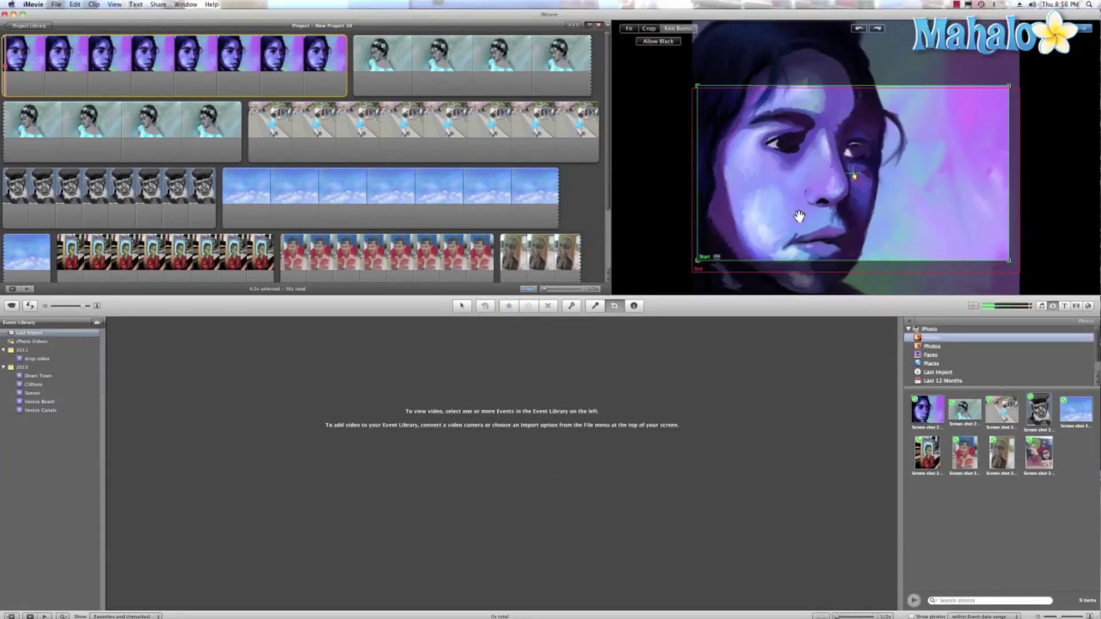
{"action": "left_click_drag", "start_coordinate": [800, 219], "coordinate": [800, 206]}
{"action": "left_click_drag", "start_coordinate": [826, 258], "coordinate": [809, 175]}
{"action": "left_click_drag", "start_coordinate": [820, 235], "coordinate": [821, 250]}
{"action": "left_click_drag", "start_coordinate": [698, 259], "coordinate": [667, 275]}
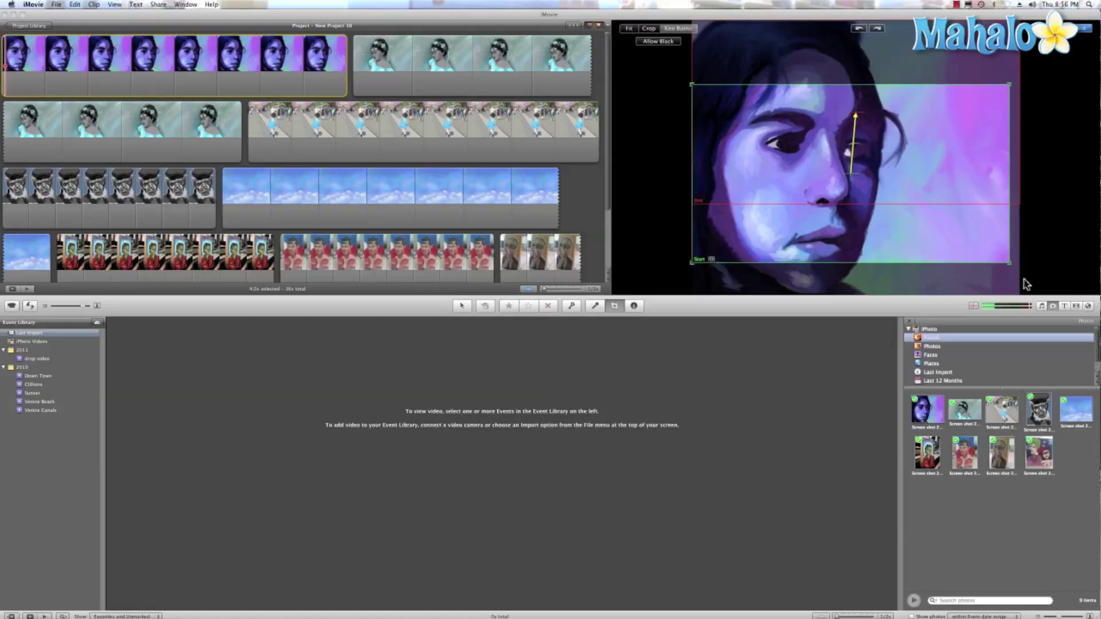
{"action": "left_click_drag", "start_coordinate": [1010, 263], "coordinate": [1040, 278]}
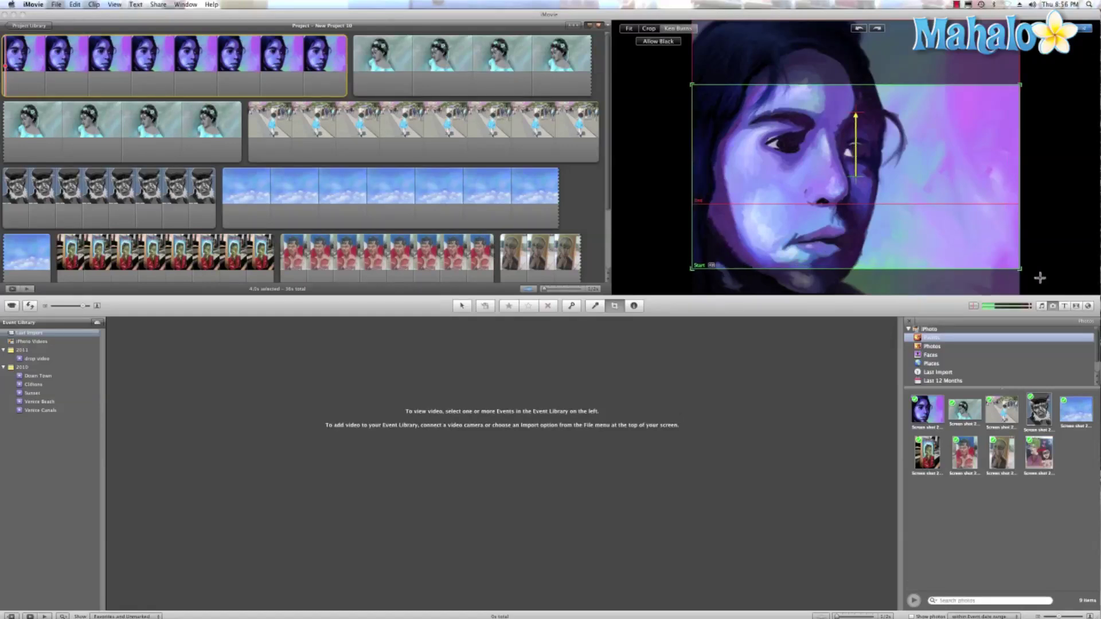
{"action": "left_click", "coordinate": [1083, 28]}
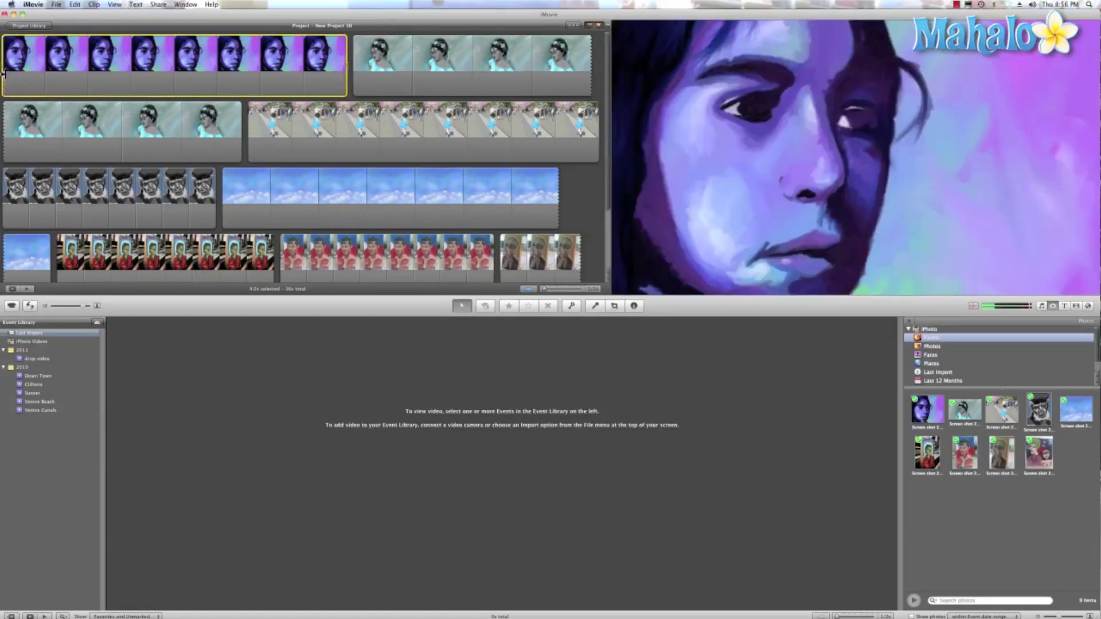
{"action": "key", "text": "space"}
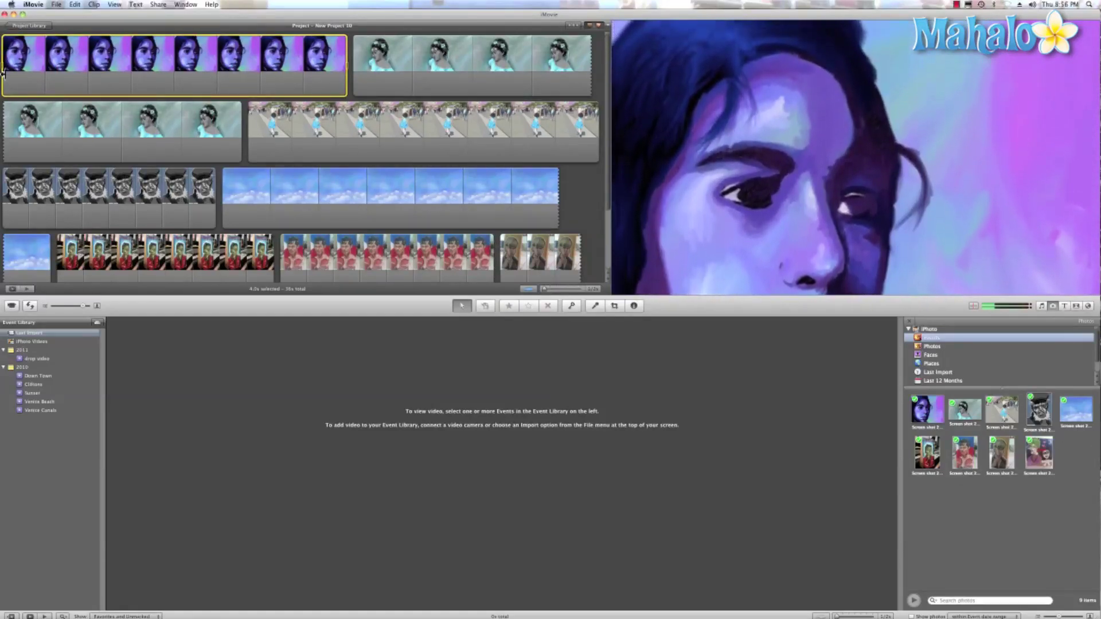
- Insert a Cross Dissolve between the first and second clips and preview it
{"action": "key", "text": "space"}
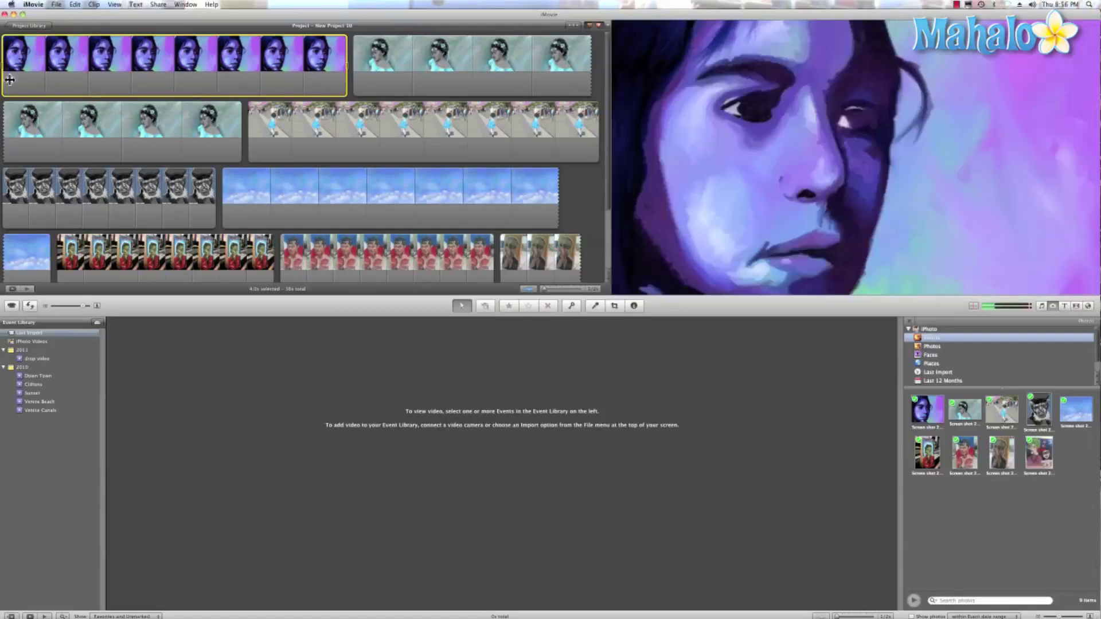
{"action": "left_click", "coordinate": [1075, 307]}
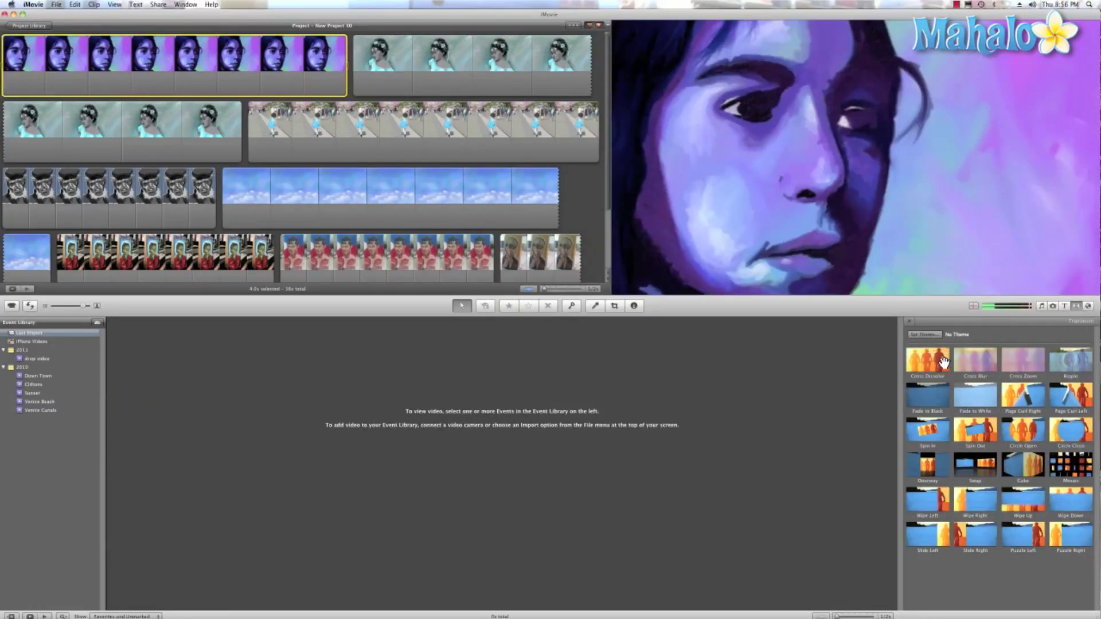
{"action": "left_click_drag", "start_coordinate": [943, 361], "coordinate": [345, 67]}
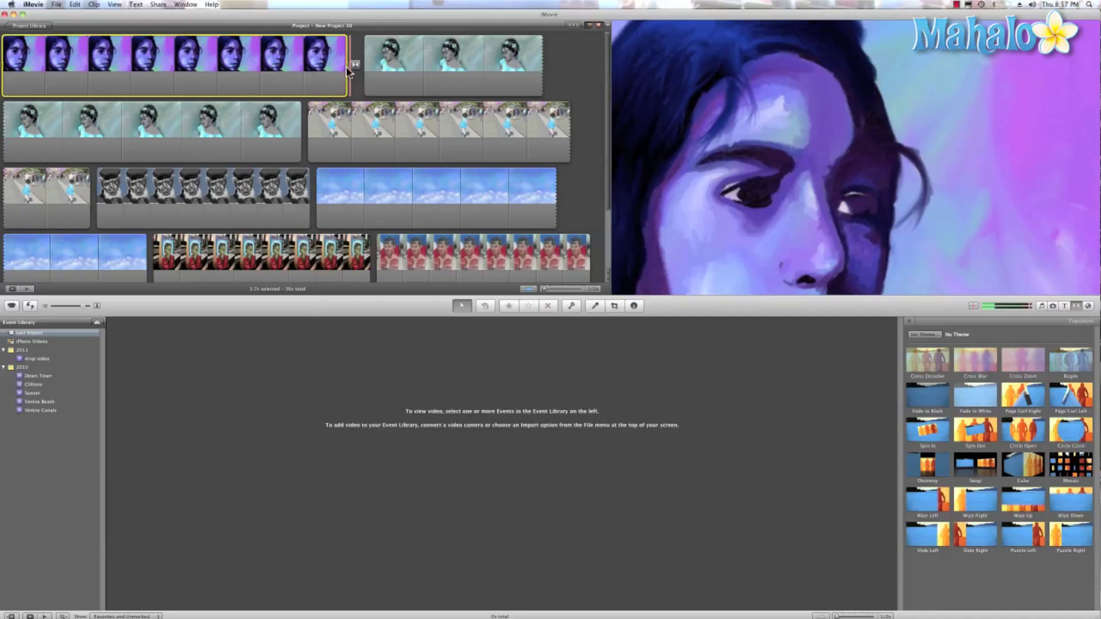
{"action": "key", "text": "space"}
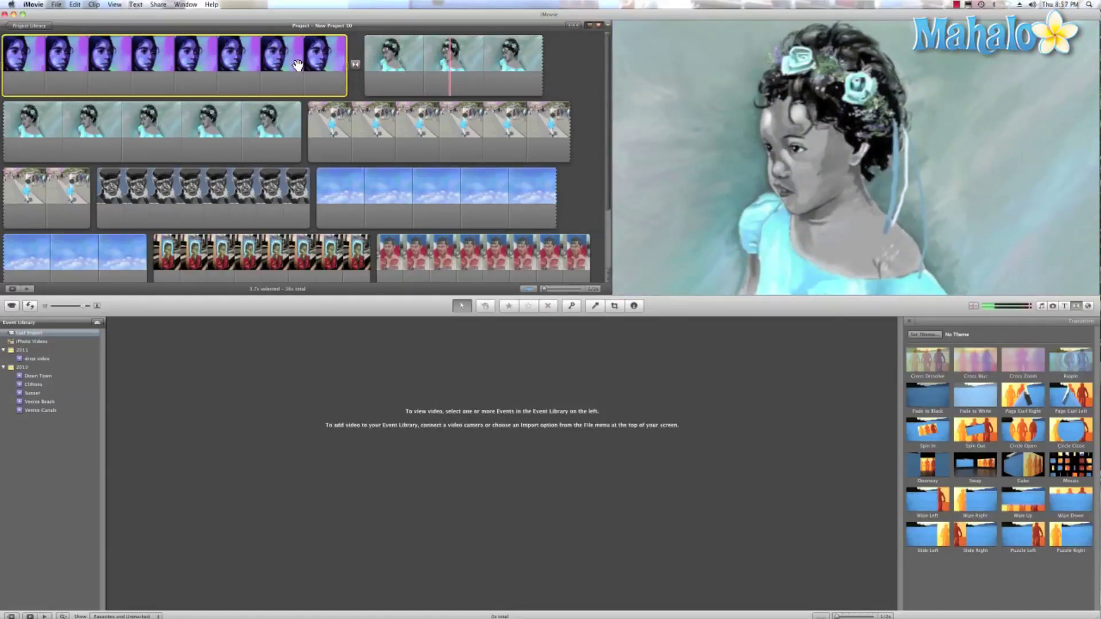
- Change the Cross Dissolve's duration, apply it to all transitions, and preview the dissolve
{"action": "left_click", "coordinate": [355, 66]}
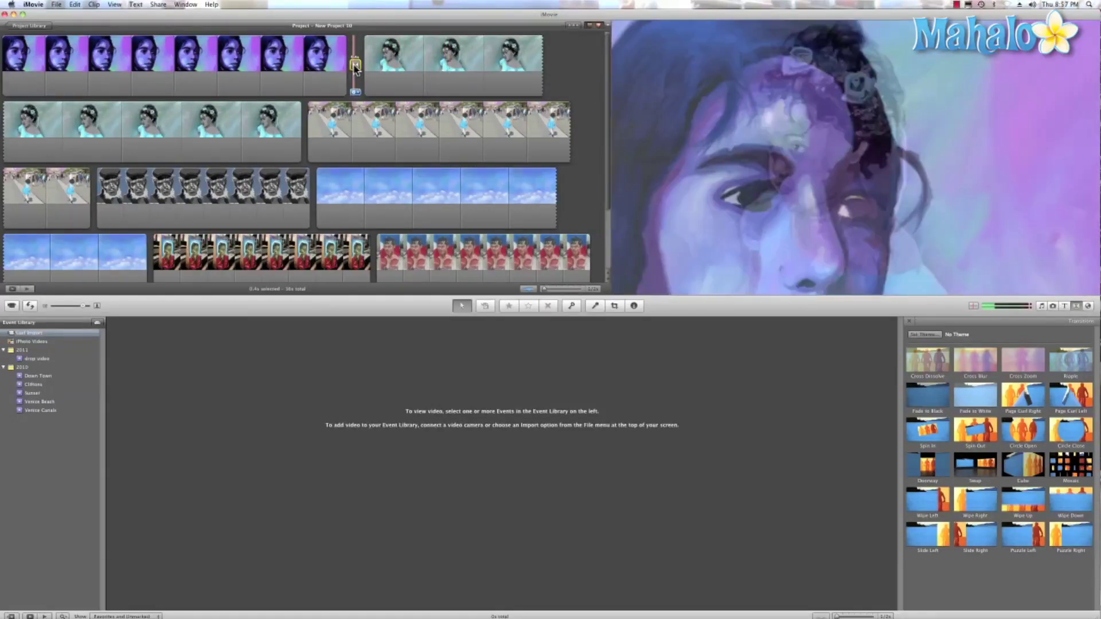
{"action": "double_click", "coordinate": [355, 66]}
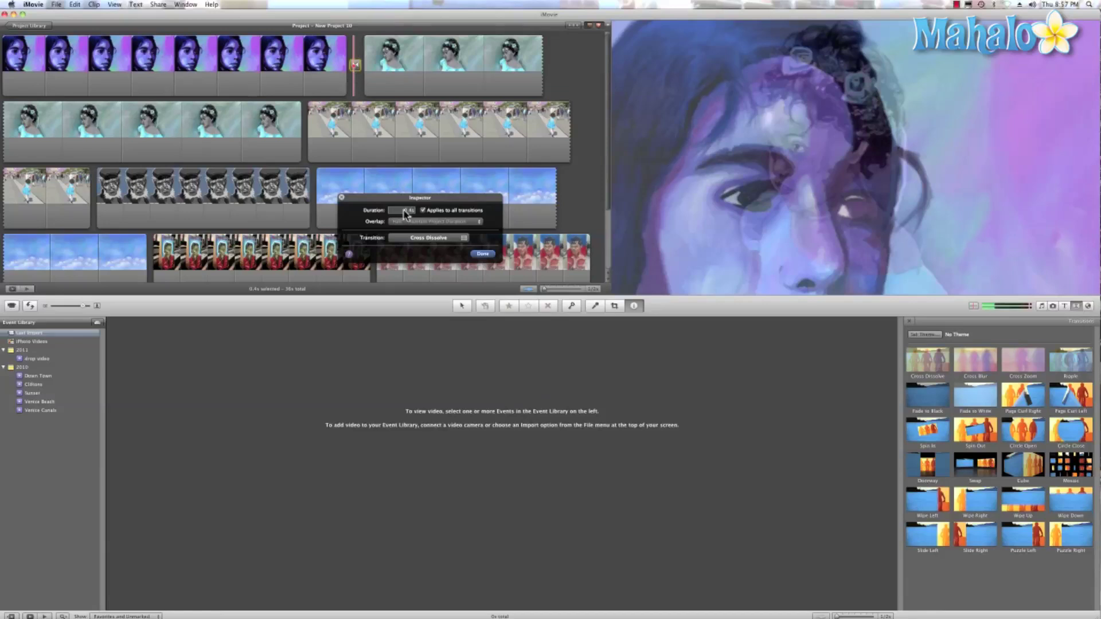
{"action": "double_click", "coordinate": [404, 212]}
{"action": "left_click", "coordinate": [423, 210]}
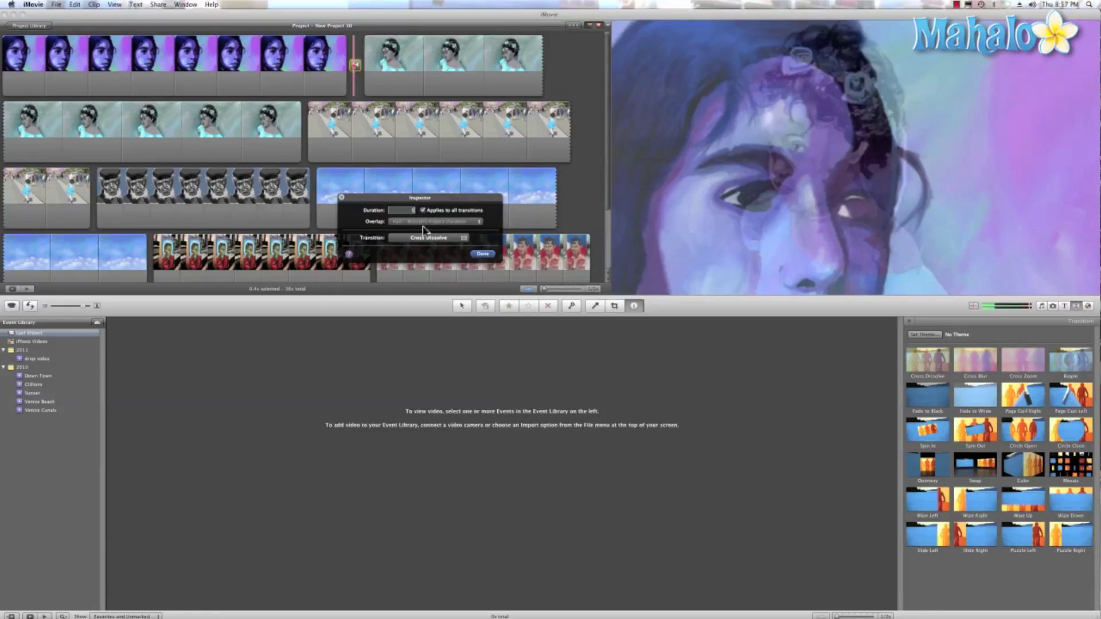
{"action": "left_click", "coordinate": [483, 255]}
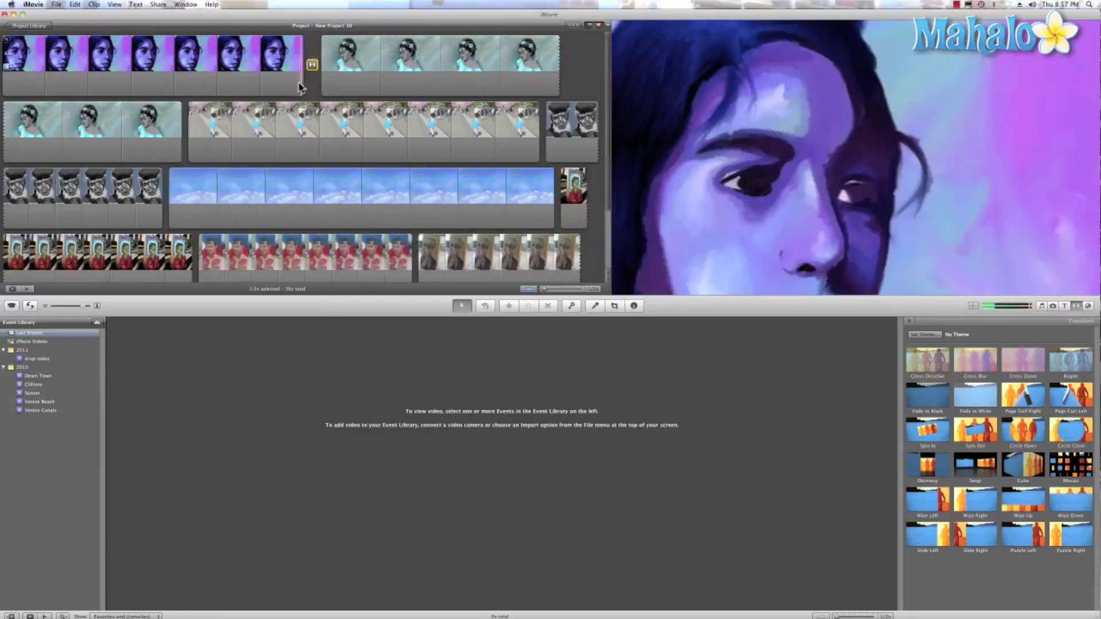
{"action": "key", "text": "space"}
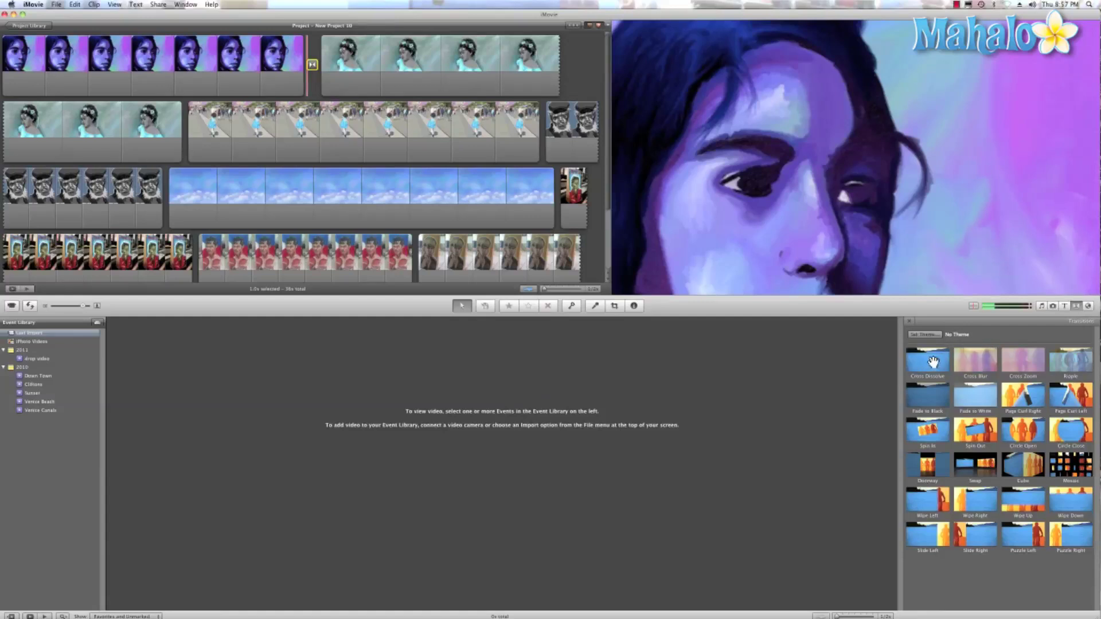
- Add Cross Dissolves between the remaining clips, plus Fade to Black before the red-face clip and at the end
{"action": "left_click_drag", "start_coordinate": [933, 361], "coordinate": [187, 139]}
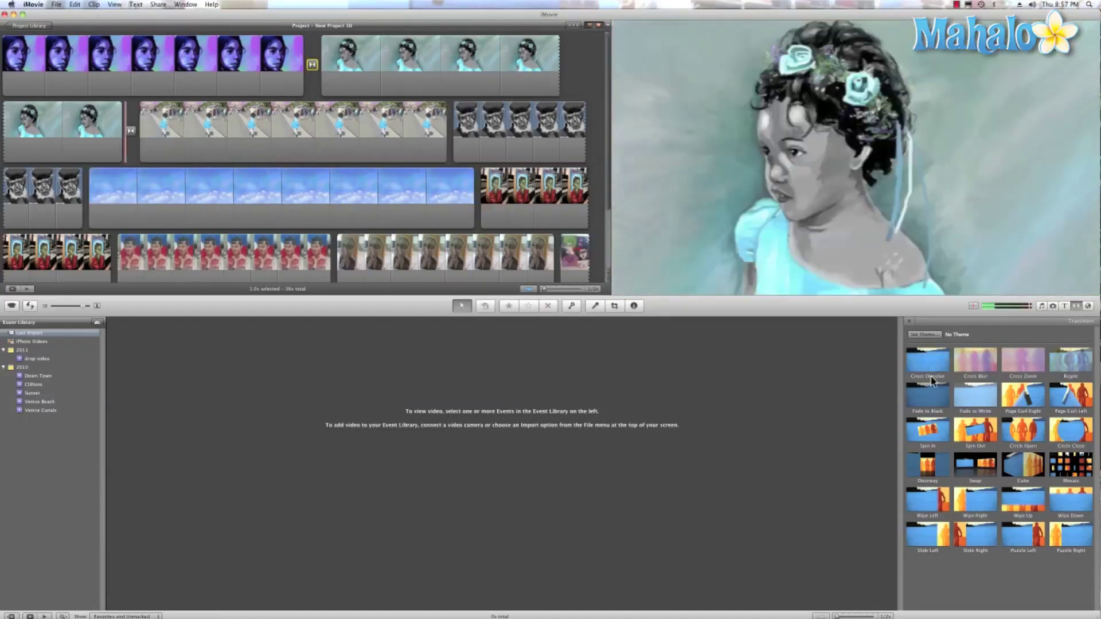
{"action": "mouse_move", "coordinate": [927, 361]}
{"action": "left_mouse_down"}
{"action": "mouse_move", "coordinate": [731, 295]}
{"action": "mouse_move", "coordinate": [422, 158]}
{"action": "mouse_move", "coordinate": [445, 144]}
{"action": "left_mouse_up"}
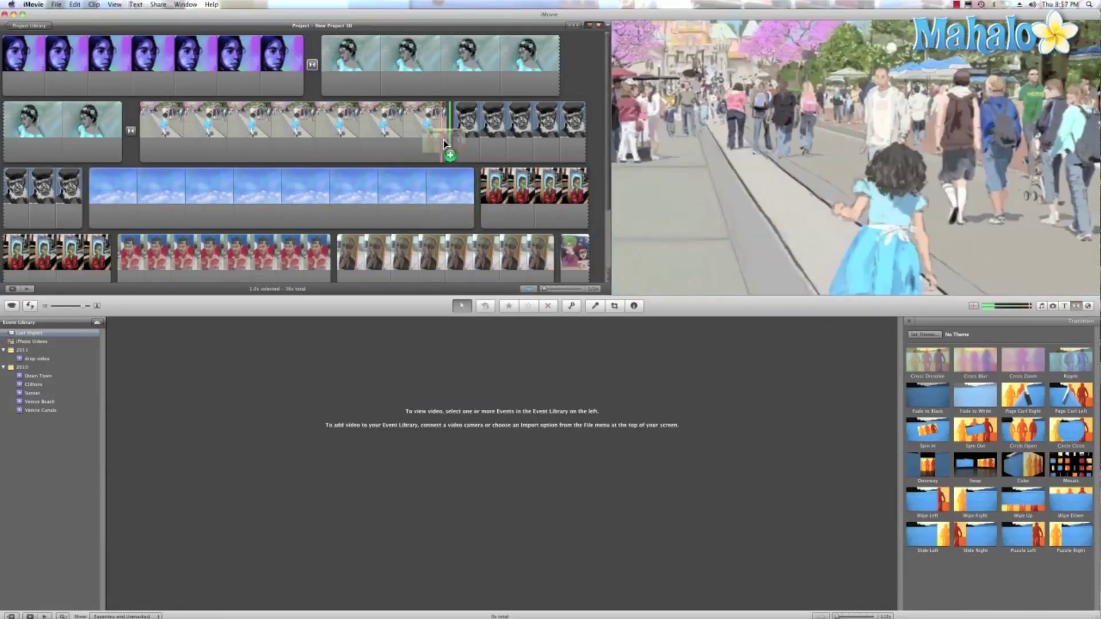
{"action": "left_click_drag", "start_coordinate": [933, 362], "coordinate": [35, 213]}
{"action": "left_click_drag", "start_coordinate": [927, 361], "coordinate": [334, 227]}
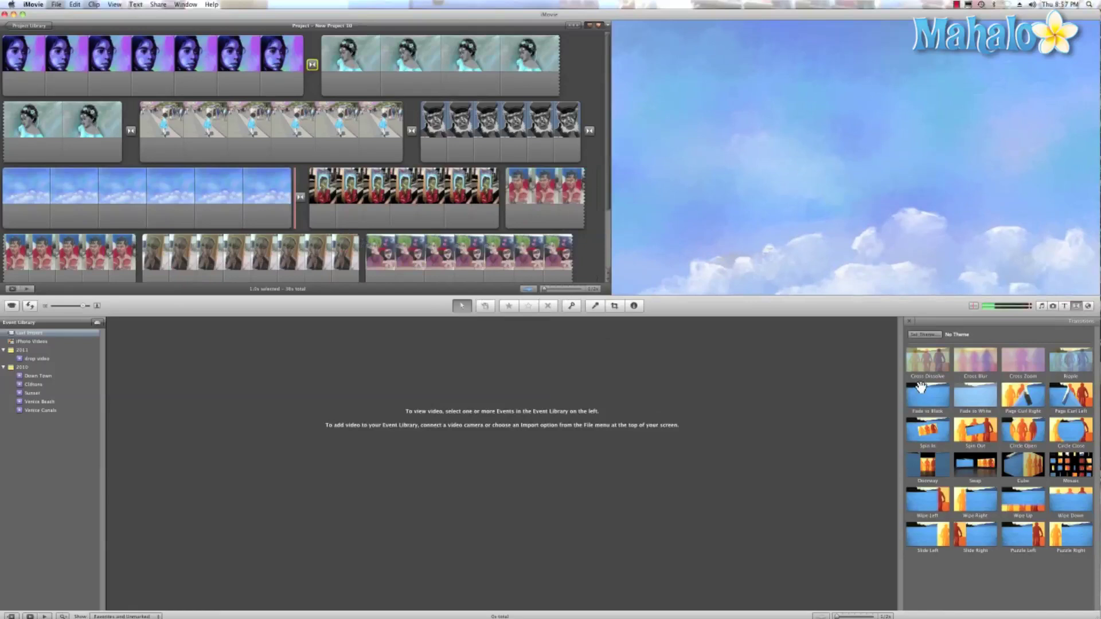
{"action": "left_click_drag", "start_coordinate": [920, 387], "coordinate": [500, 220]}
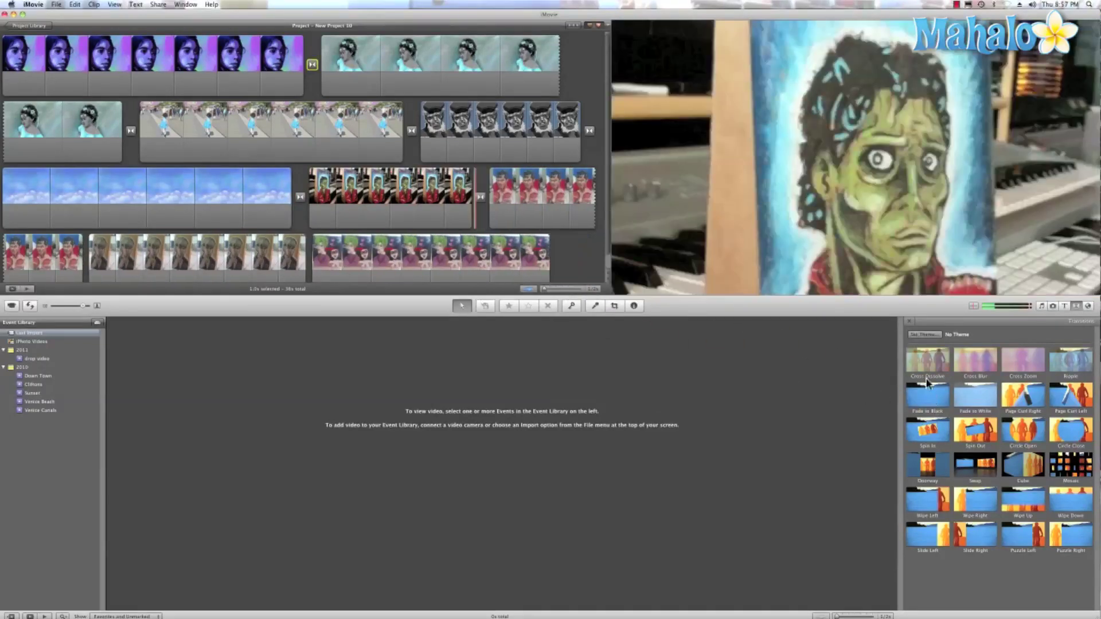
{"action": "left_click_drag", "start_coordinate": [927, 369], "coordinate": [280, 272]}
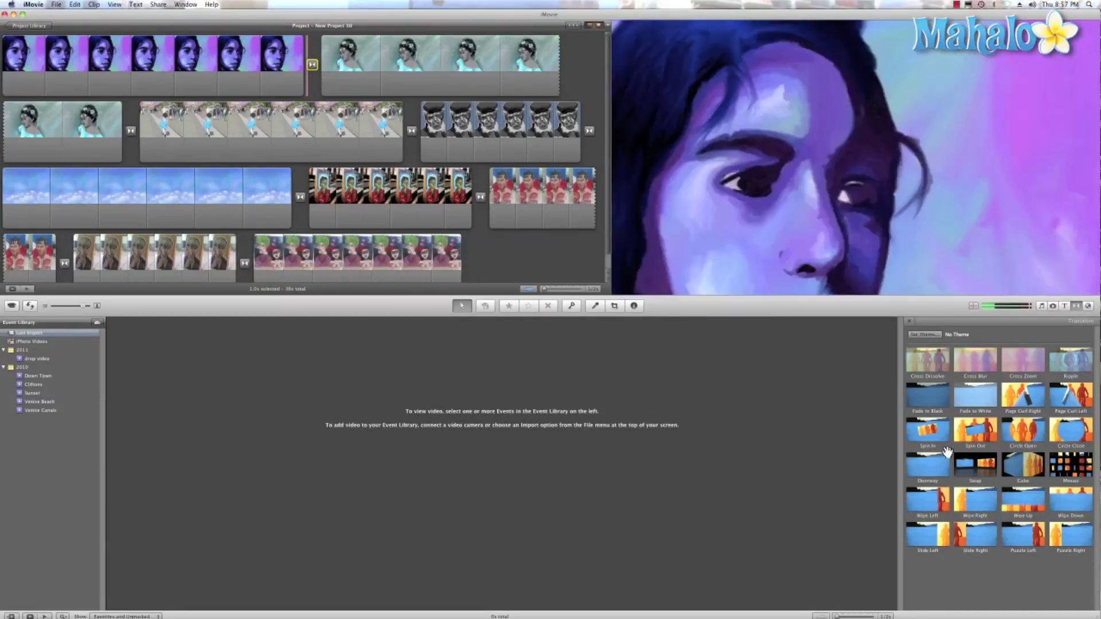
{"action": "left_click_drag", "start_coordinate": [927, 401], "coordinate": [486, 264]}
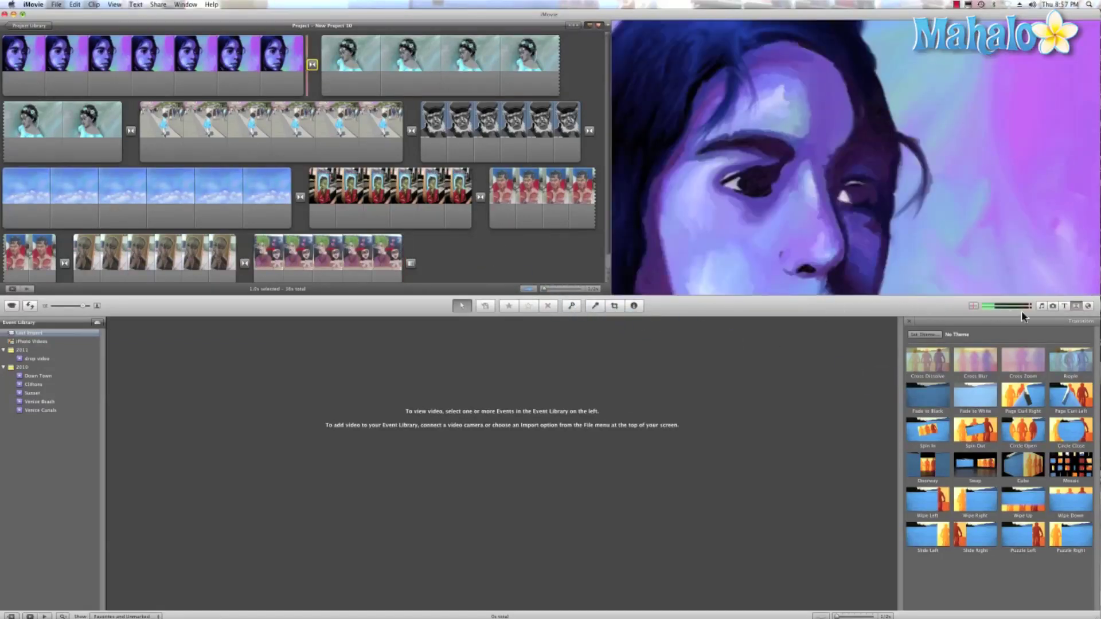
- Place the Zoom title after the last photo clip
{"action": "left_click", "coordinate": [1064, 305]}
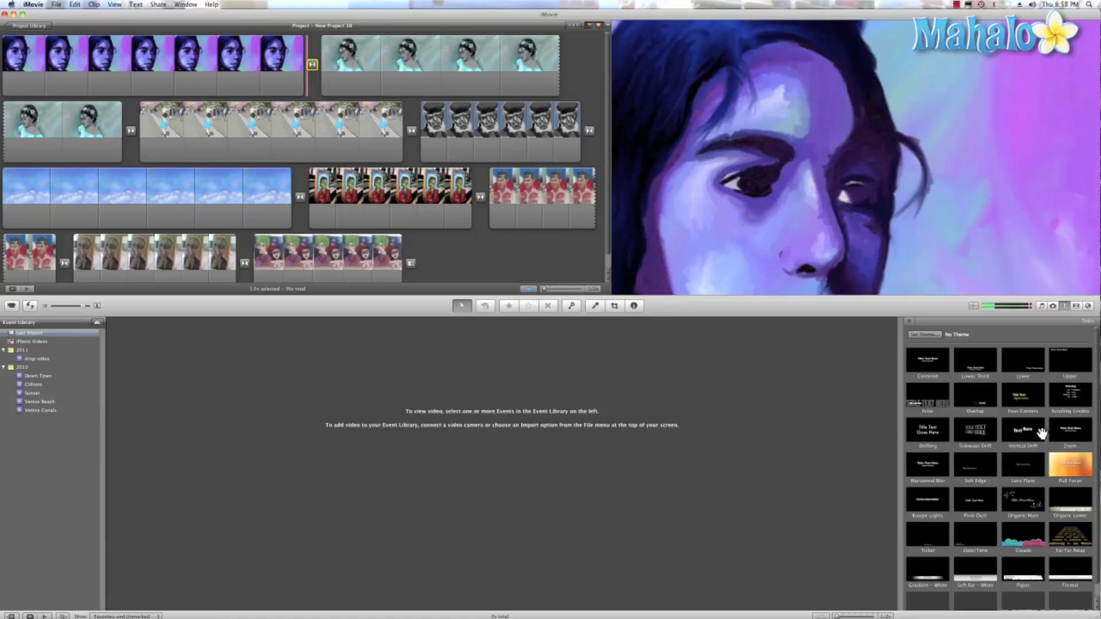
{"action": "left_click_drag", "start_coordinate": [1053, 427], "coordinate": [447, 267]}
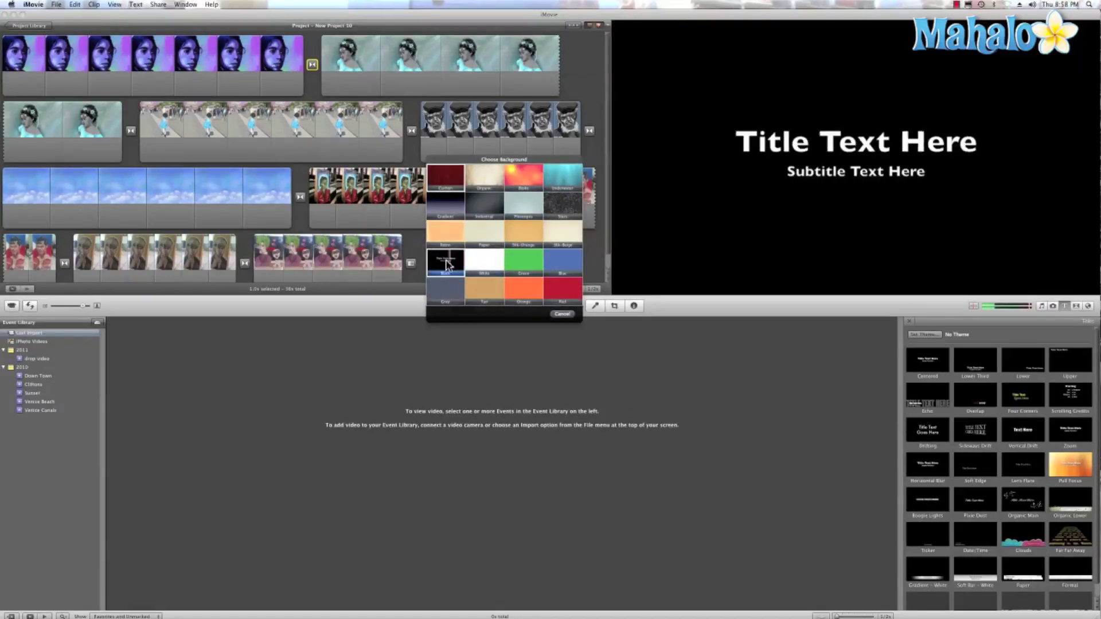
- Give the closing title a black background with 'Thank you' and subtitle 'For Watching'
{"action": "left_click", "coordinate": [447, 263]}
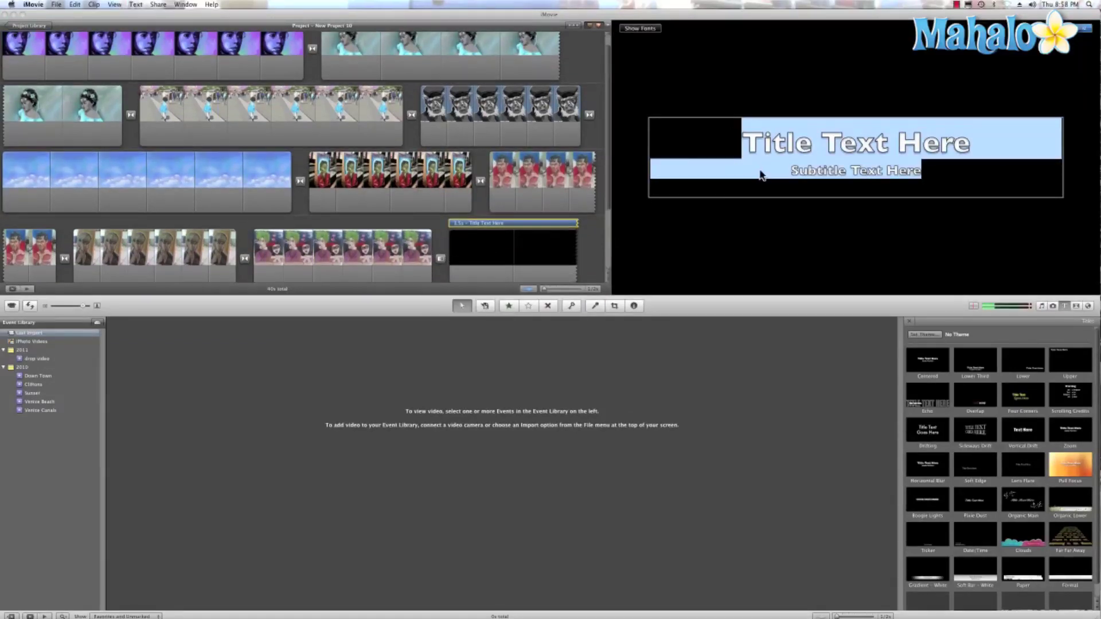
{"action": "left_click_drag", "start_coordinate": [744, 142], "coordinate": [968, 163]}
{"action": "type", "text": "Than"}
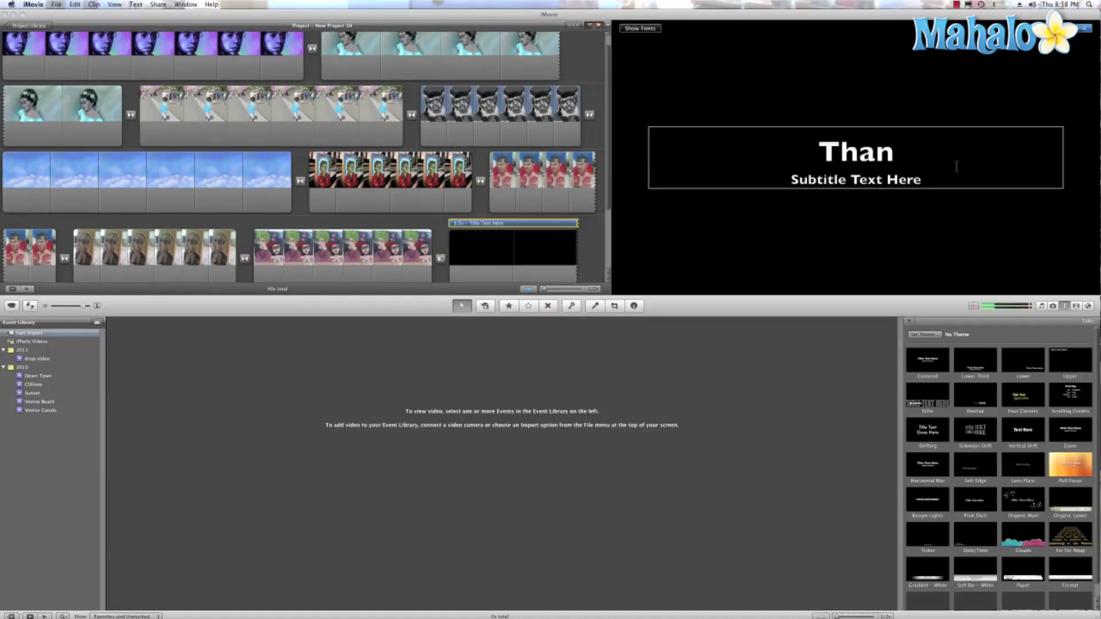
{"action": "type", "text": "k you"}
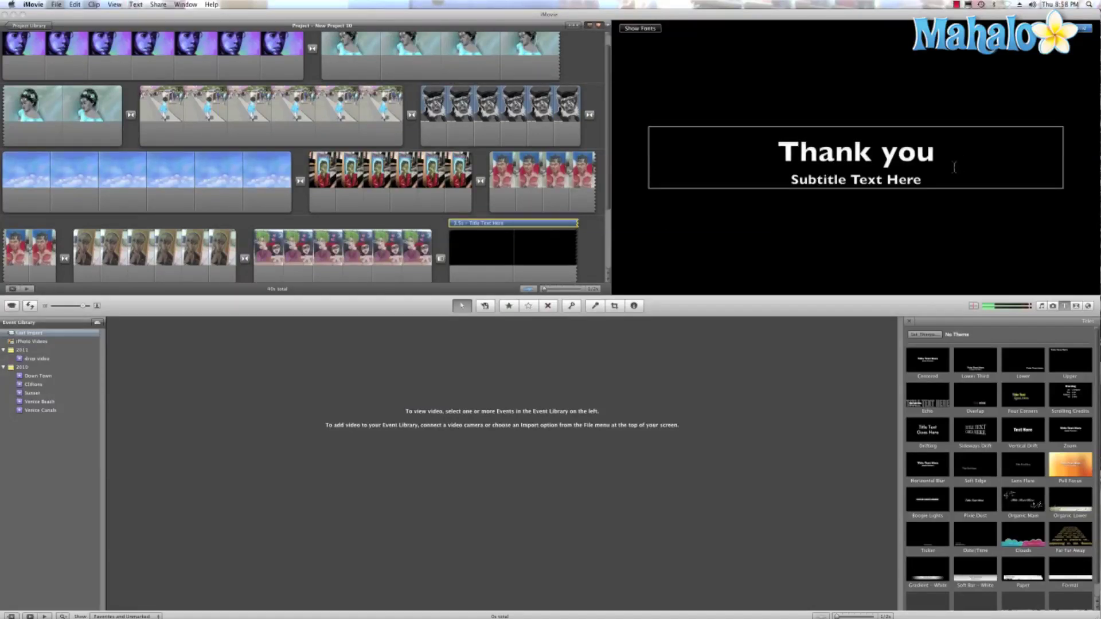
{"action": "triple_click", "coordinate": [895, 181]}
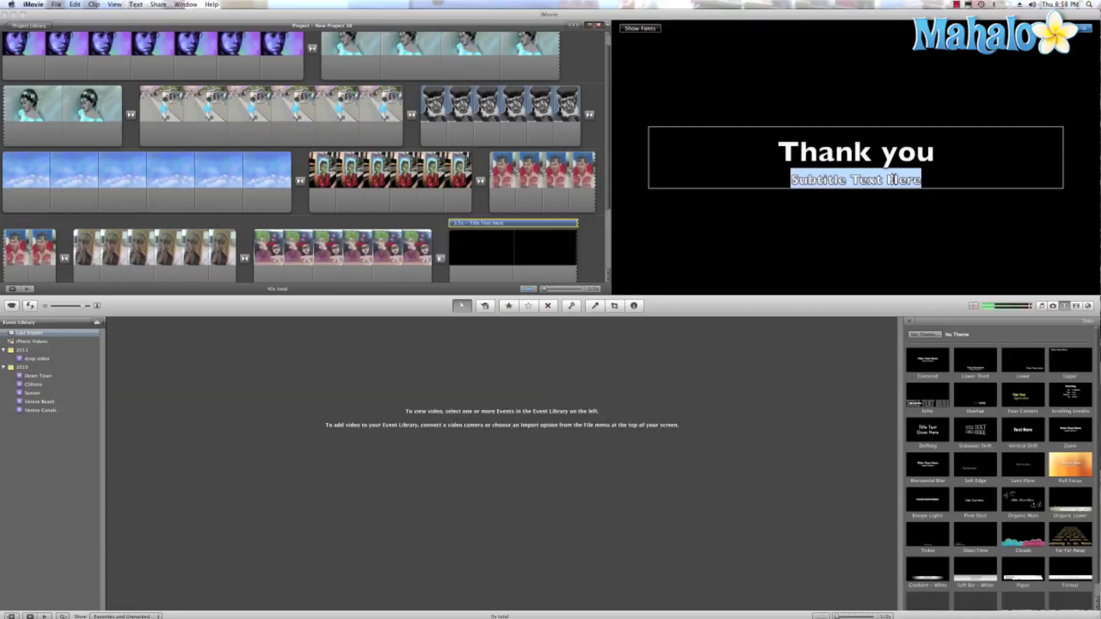
{"action": "type", "text": "For Watching"}
{"action": "left_click", "coordinate": [897, 230]}
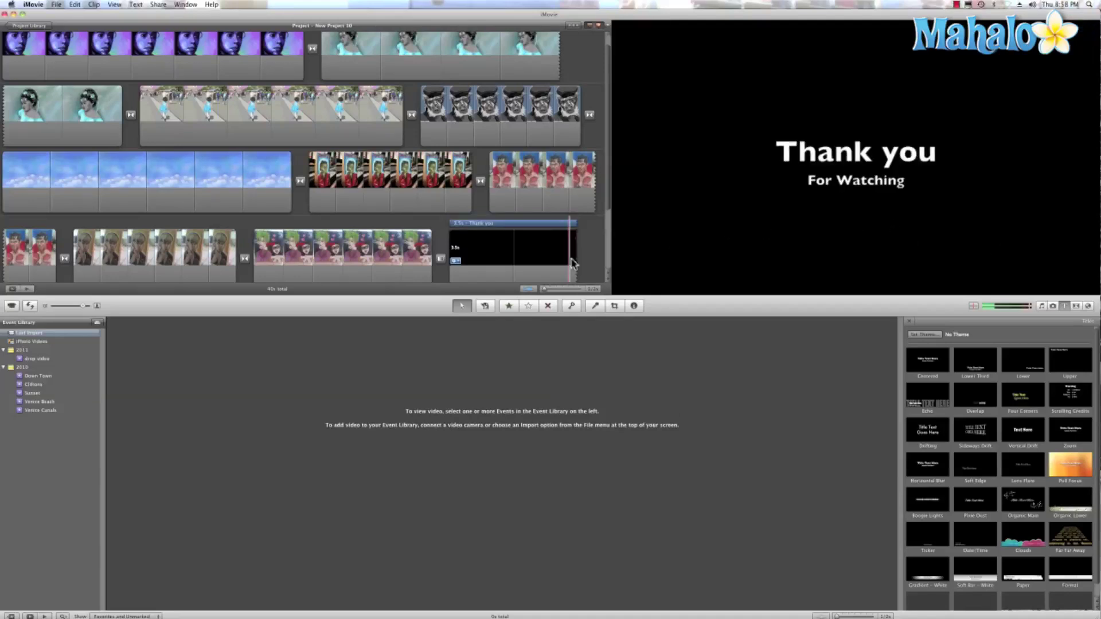
{"action": "scroll", "coordinate": [253, 203], "scroll_direction": "up", "scroll_amount": 2}
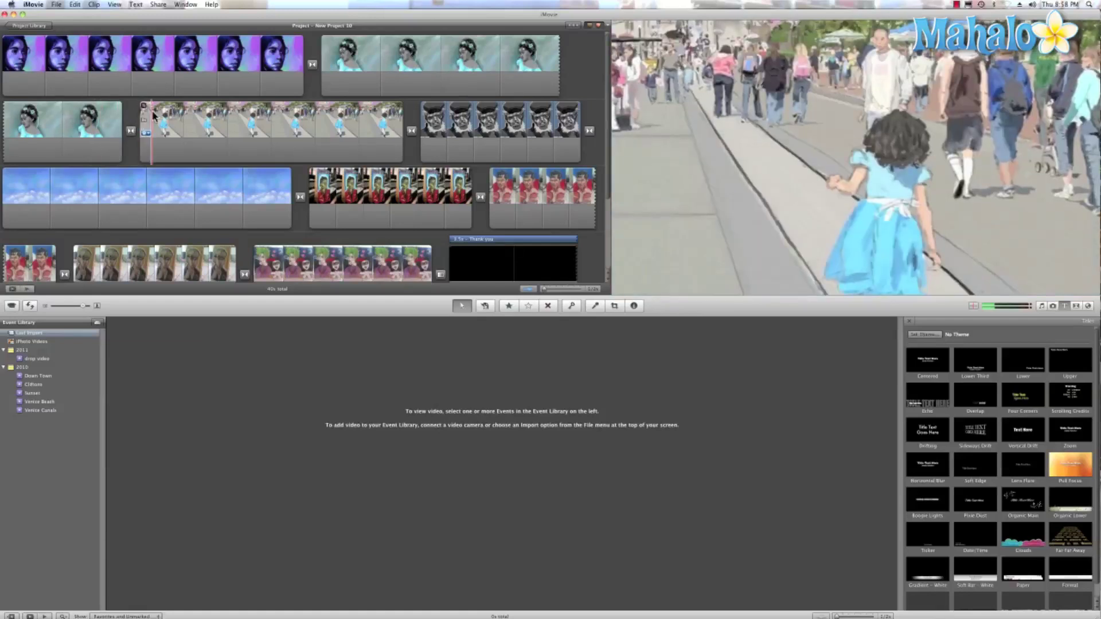
- Switch the girl-on-the-street and old-man portrait clips from Ken Burns to Fit framing
{"action": "key", "text": "c"}
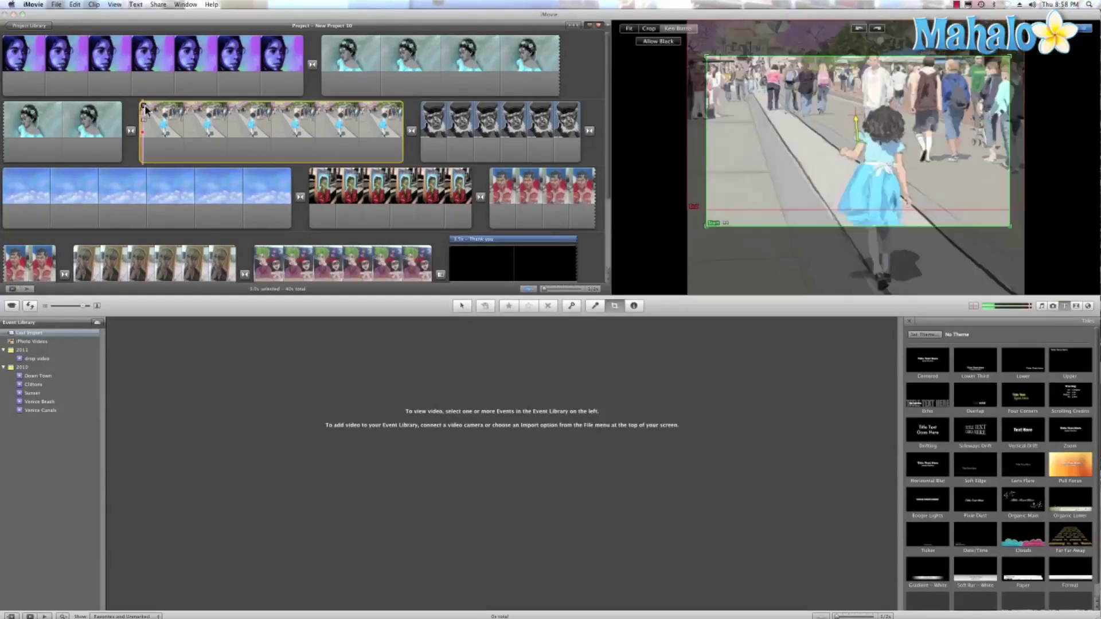
{"action": "left_click", "coordinate": [625, 30]}
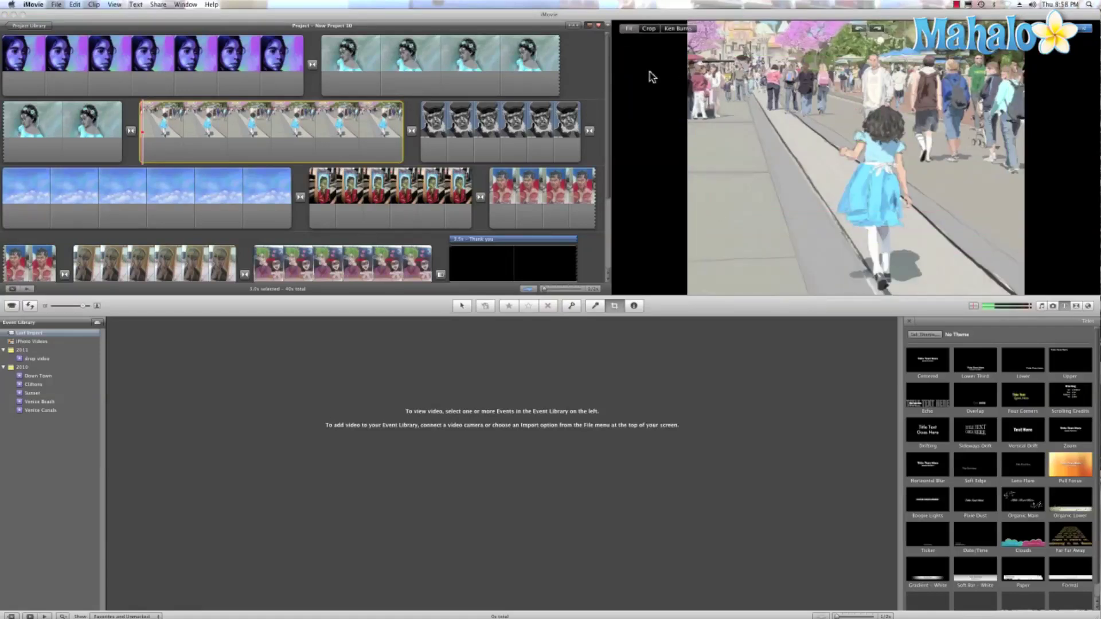
{"action": "left_click", "coordinate": [1081, 30]}
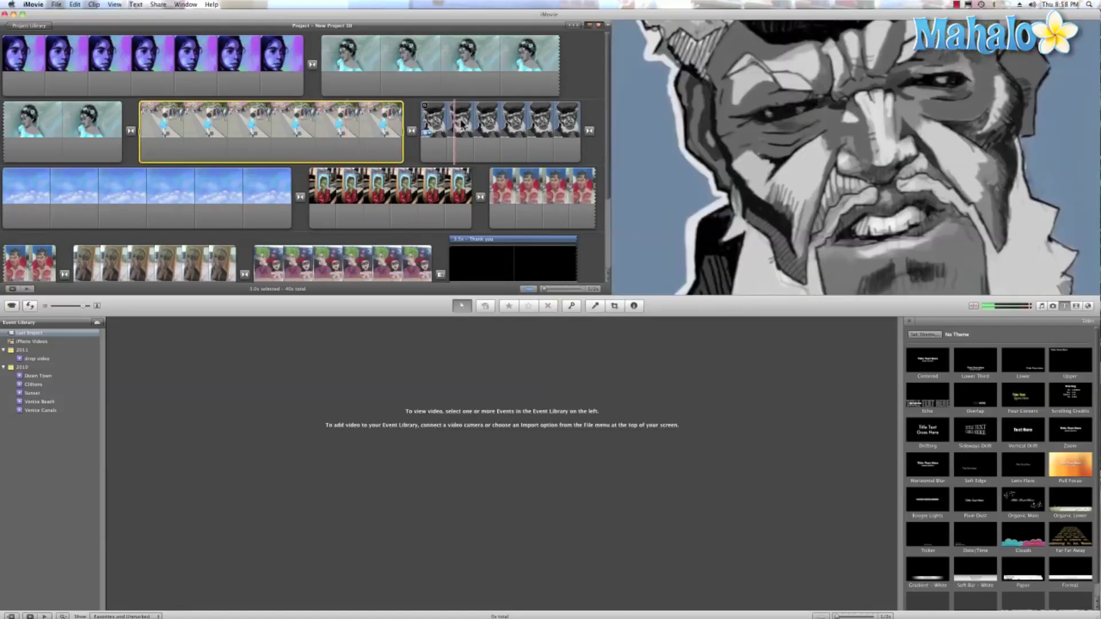
{"action": "left_click", "coordinate": [424, 107]}
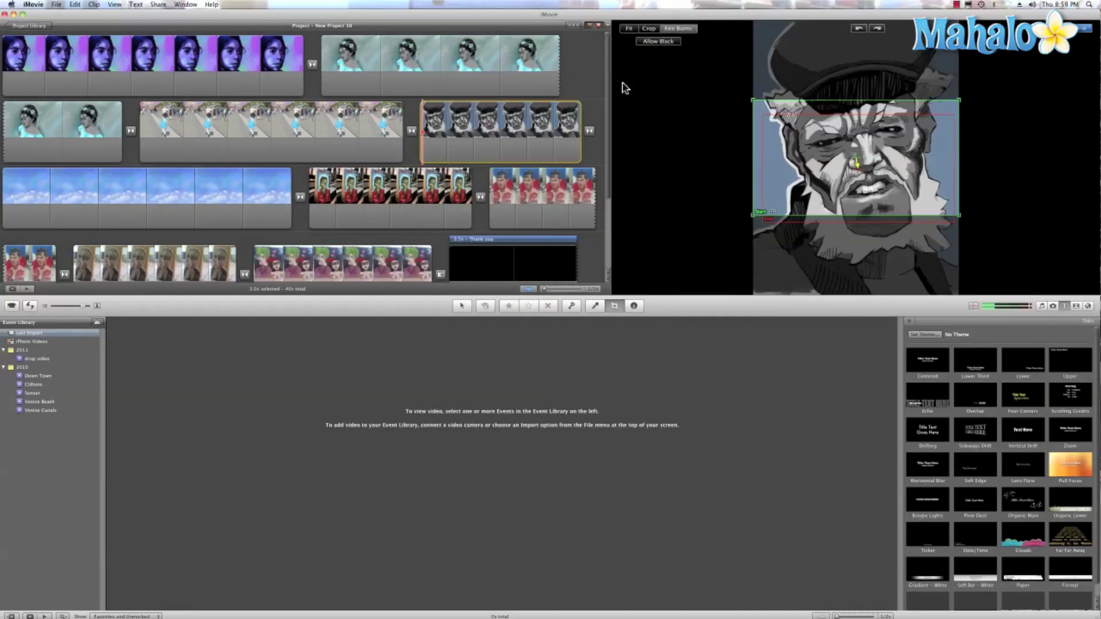
{"action": "left_click", "coordinate": [628, 30]}
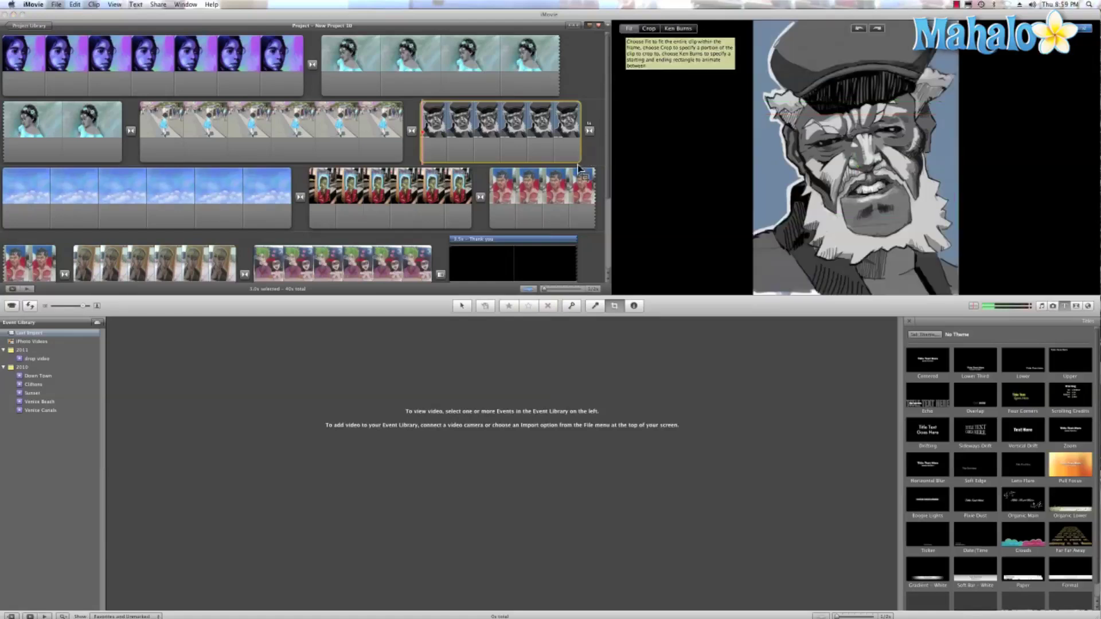
{"action": "scroll", "coordinate": [351, 213], "scroll_direction": "down", "scroll_amount": 1}
{"action": "scroll", "coordinate": [351, 213], "scroll_direction": "down", "scroll_amount": 1}
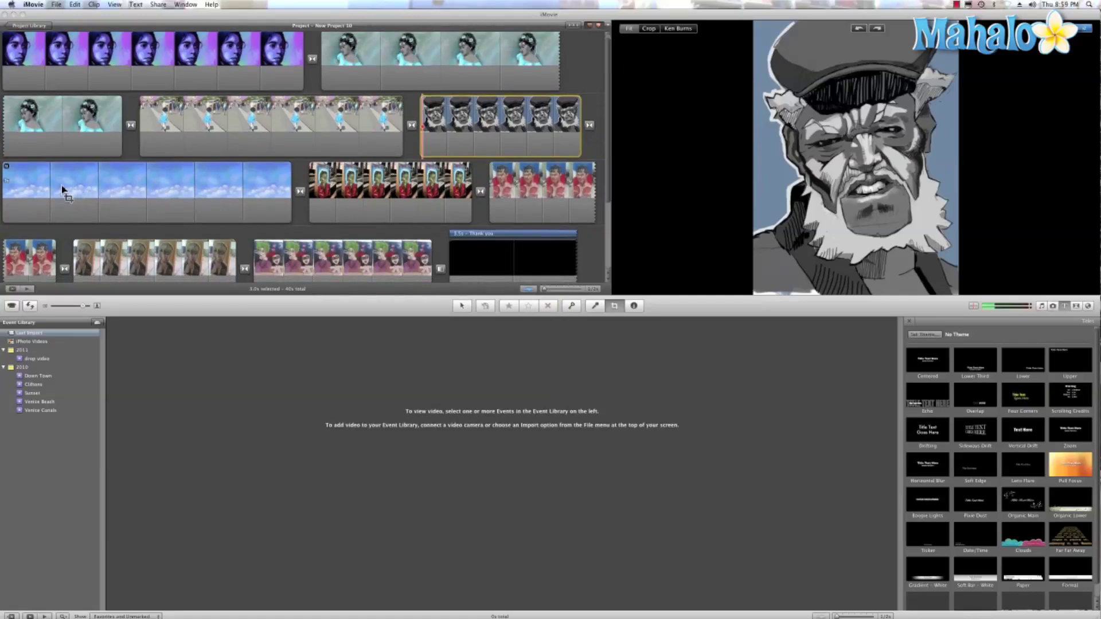
- Make the sky clip's Ken Burns pan start at the top of the sky and end lower
{"action": "left_click", "coordinate": [21, 183]}
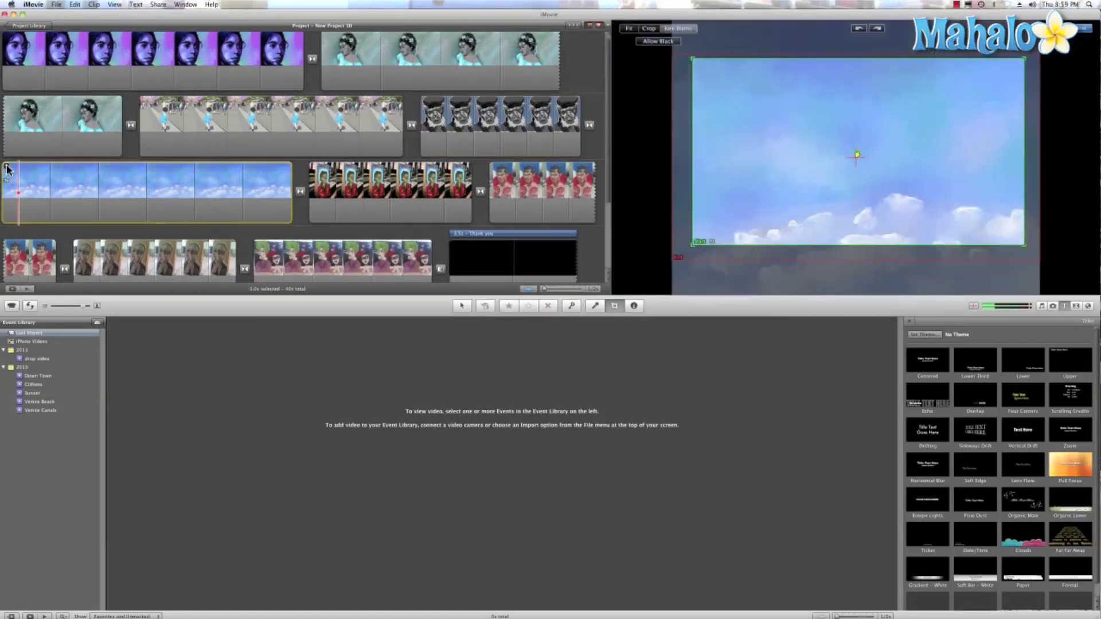
{"action": "left_click_drag", "start_coordinate": [810, 188], "coordinate": [786, 239]}
{"action": "left_click_drag", "start_coordinate": [984, 287], "coordinate": [1049, 297]}
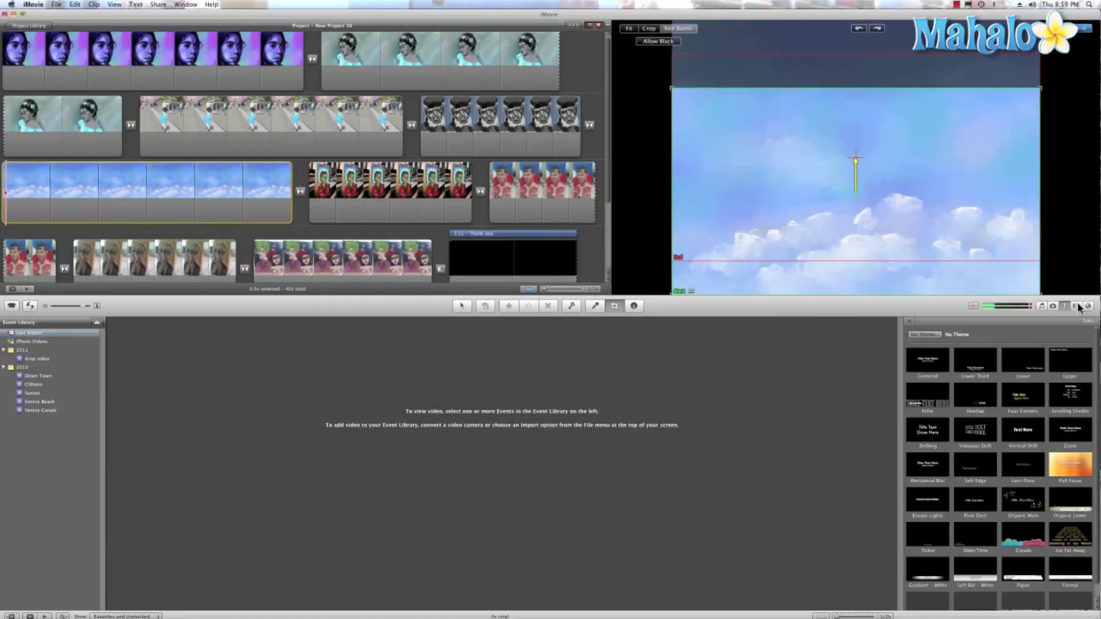
{"action": "left_click_drag", "start_coordinate": [882, 278], "coordinate": [883, 168]}
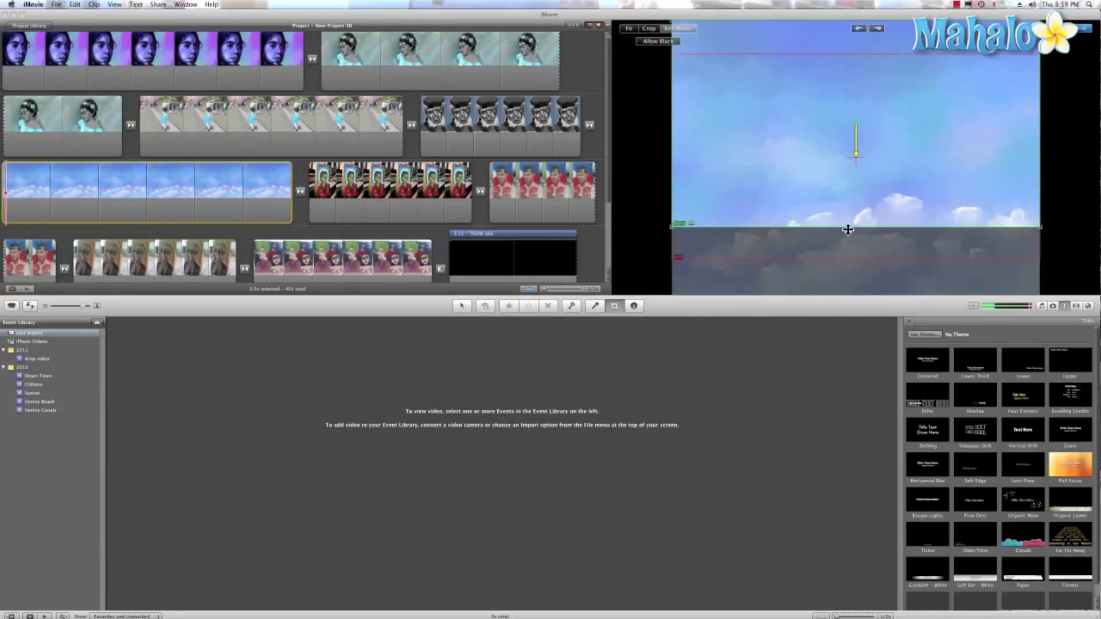
{"action": "left_click_drag", "start_coordinate": [838, 249], "coordinate": [839, 290]}
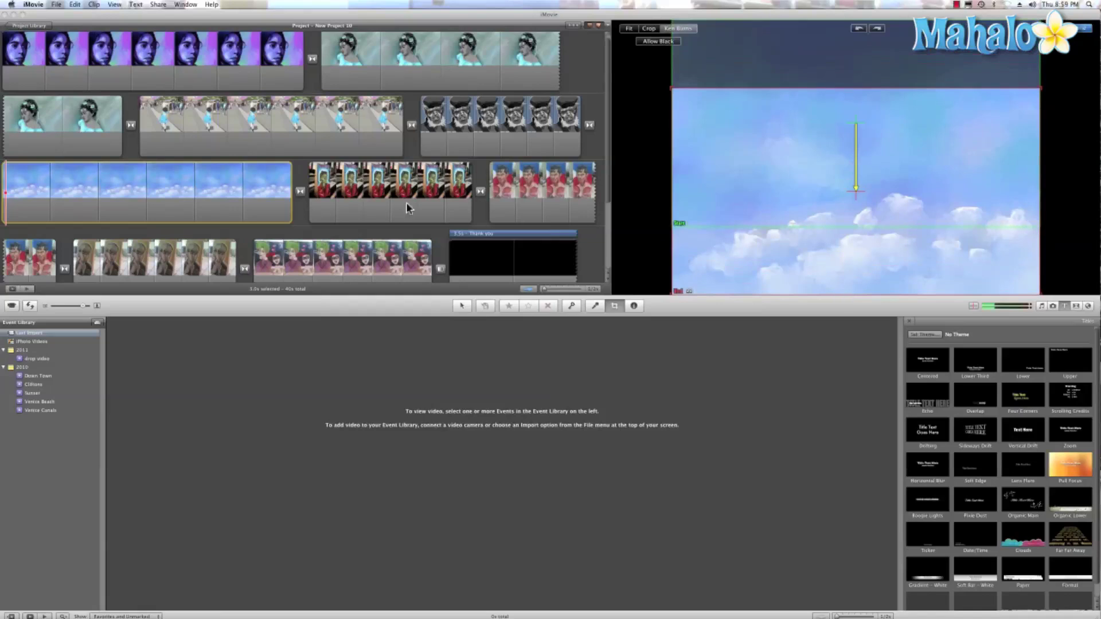
{"action": "left_click", "coordinate": [297, 204]}
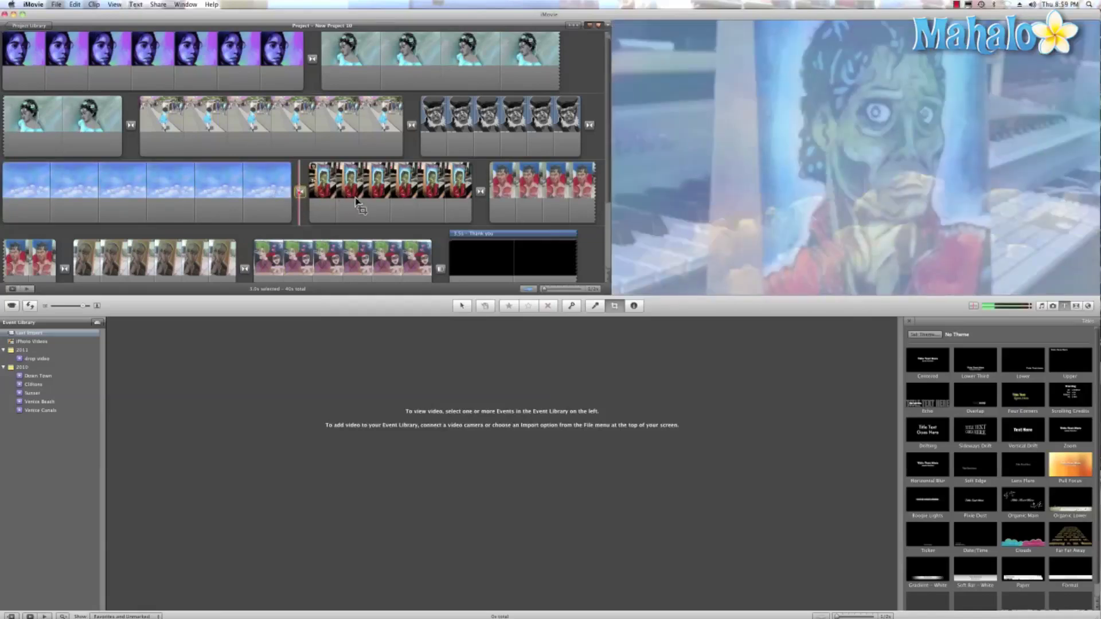
- Set the Thriller, boxer, boy and Joker painting clips to Fit framing
{"action": "left_click", "coordinate": [324, 221]}
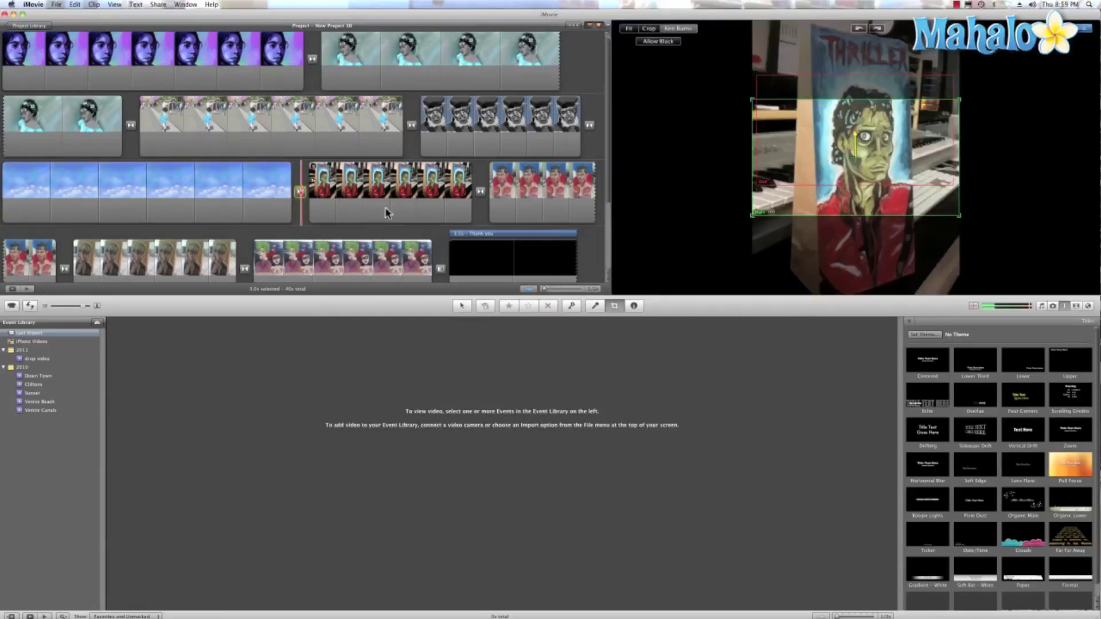
{"action": "left_click", "coordinate": [390, 208]}
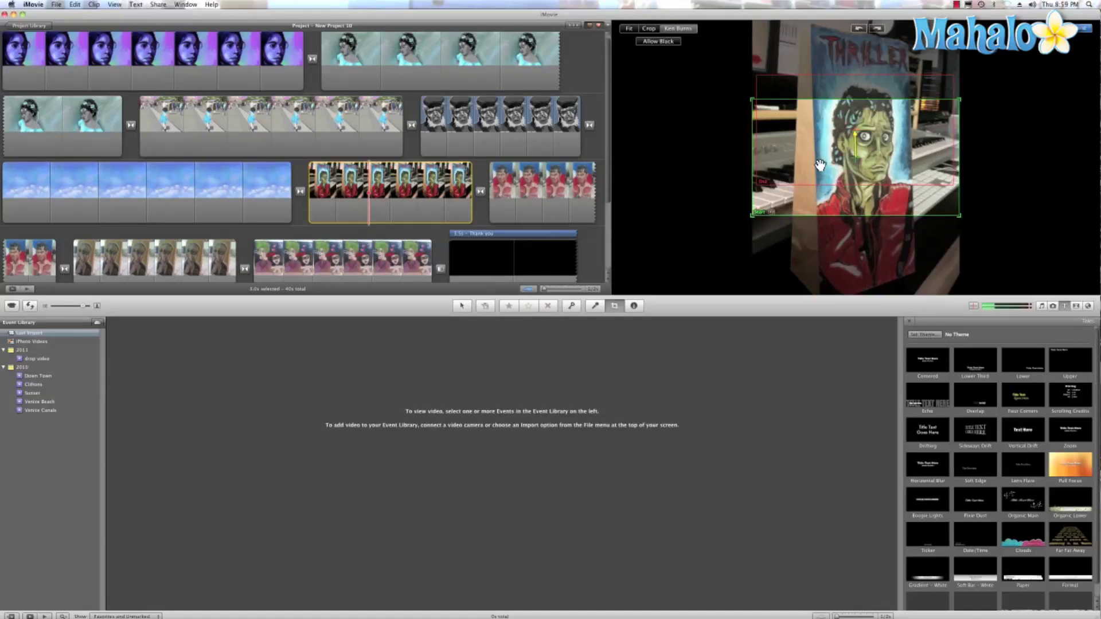
{"action": "left_click", "coordinate": [628, 29]}
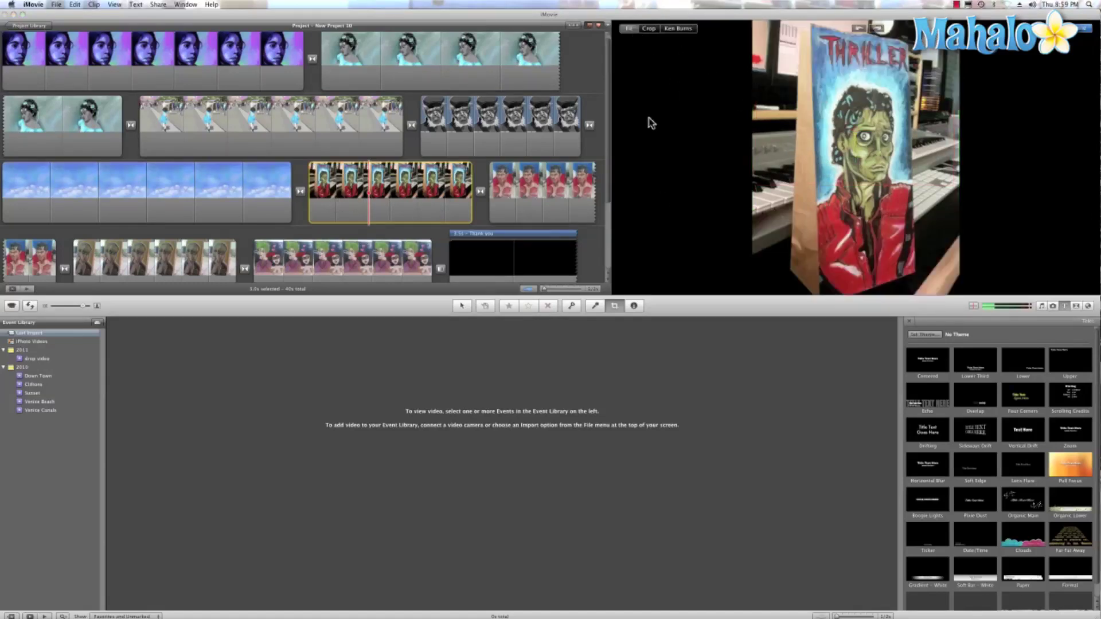
{"action": "left_click", "coordinate": [496, 184]}
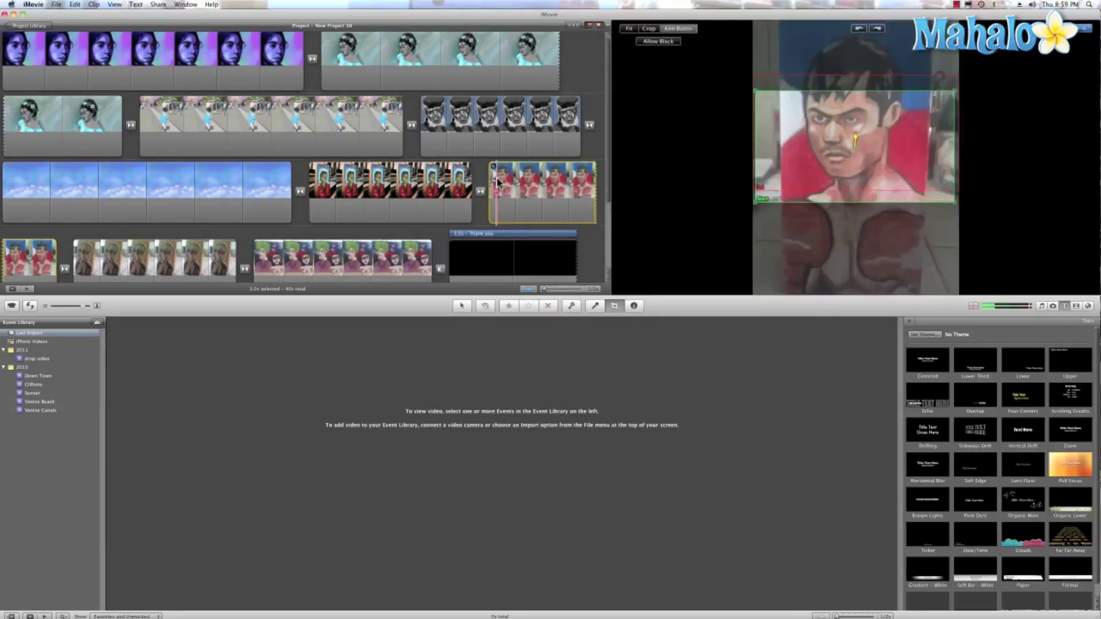
{"action": "left_click", "coordinate": [629, 28]}
{"action": "scroll", "coordinate": [172, 229], "scroll_direction": "down", "scroll_amount": 1}
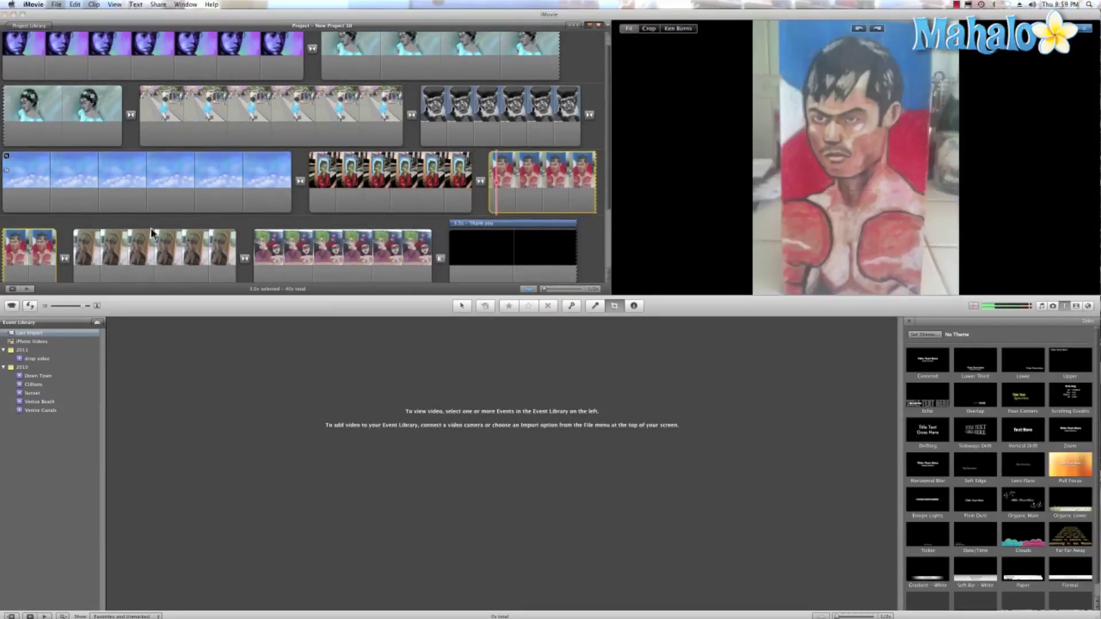
{"action": "left_click", "coordinate": [150, 230]}
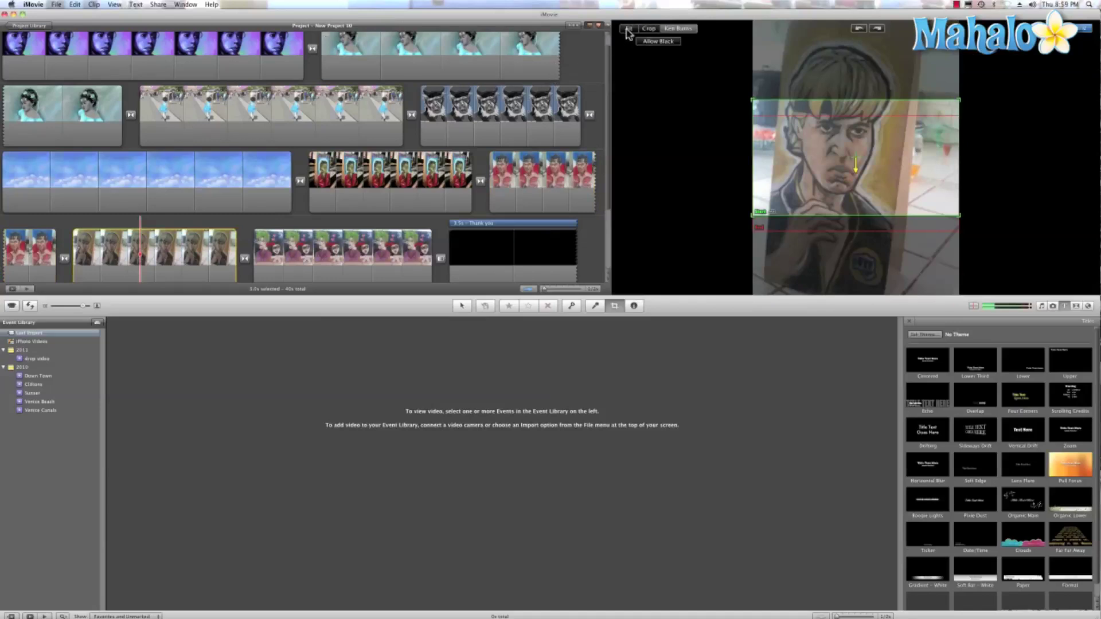
{"action": "left_click", "coordinate": [629, 29]}
{"action": "scroll", "coordinate": [344, 229], "scroll_direction": "down", "scroll_amount": 1}
{"action": "left_click", "coordinate": [319, 241]}
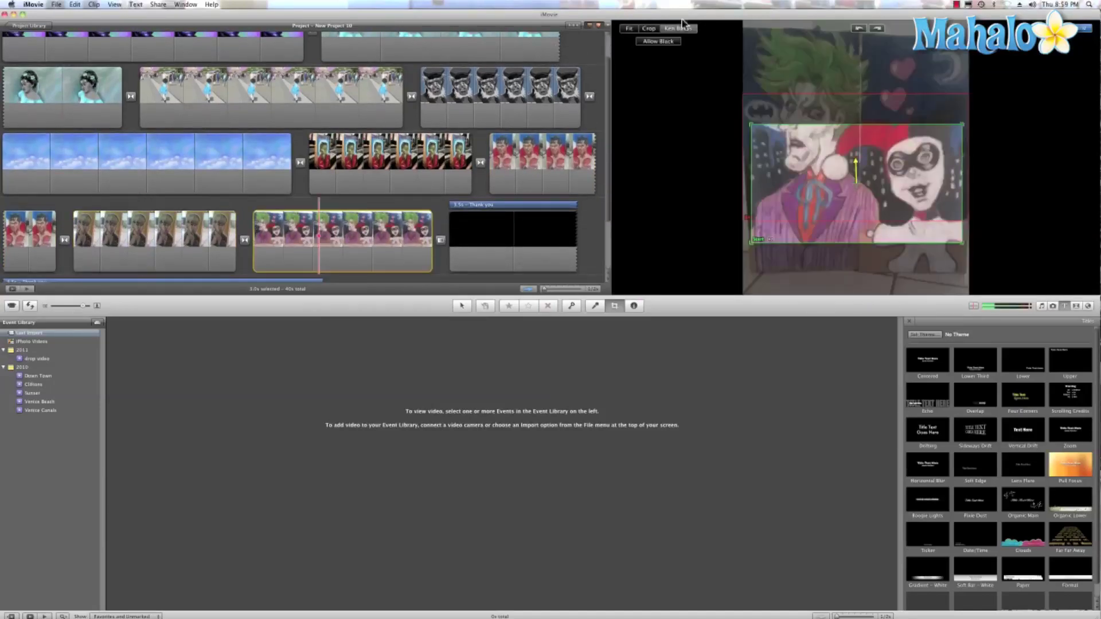
{"action": "left_click", "coordinate": [629, 29]}
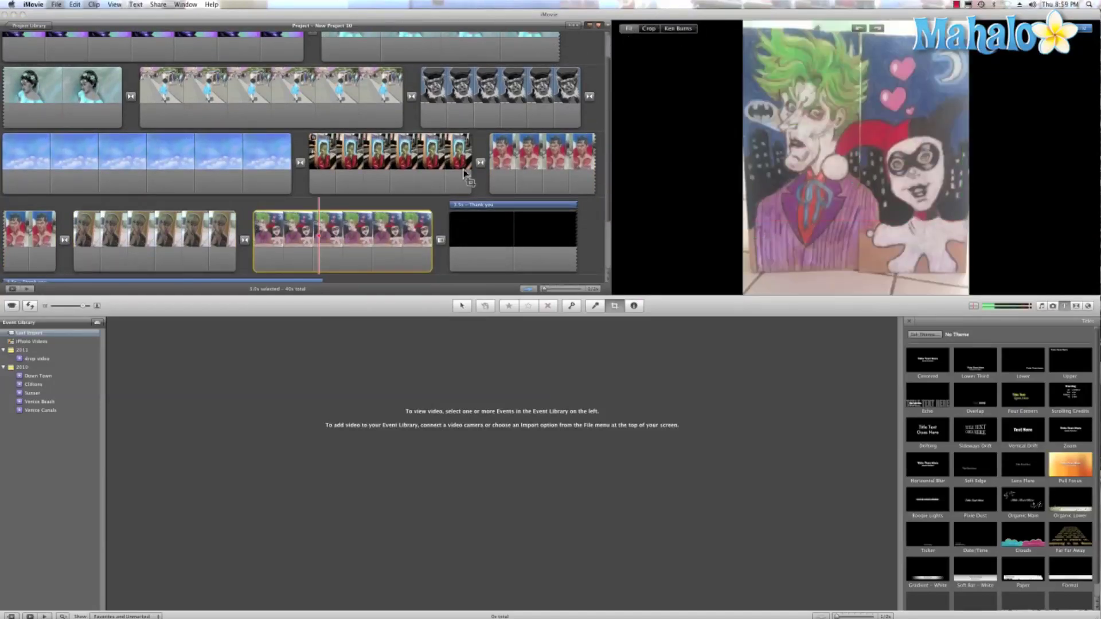
{"action": "scroll", "coordinate": [344, 160], "scroll_direction": "up", "scroll_amount": 1}
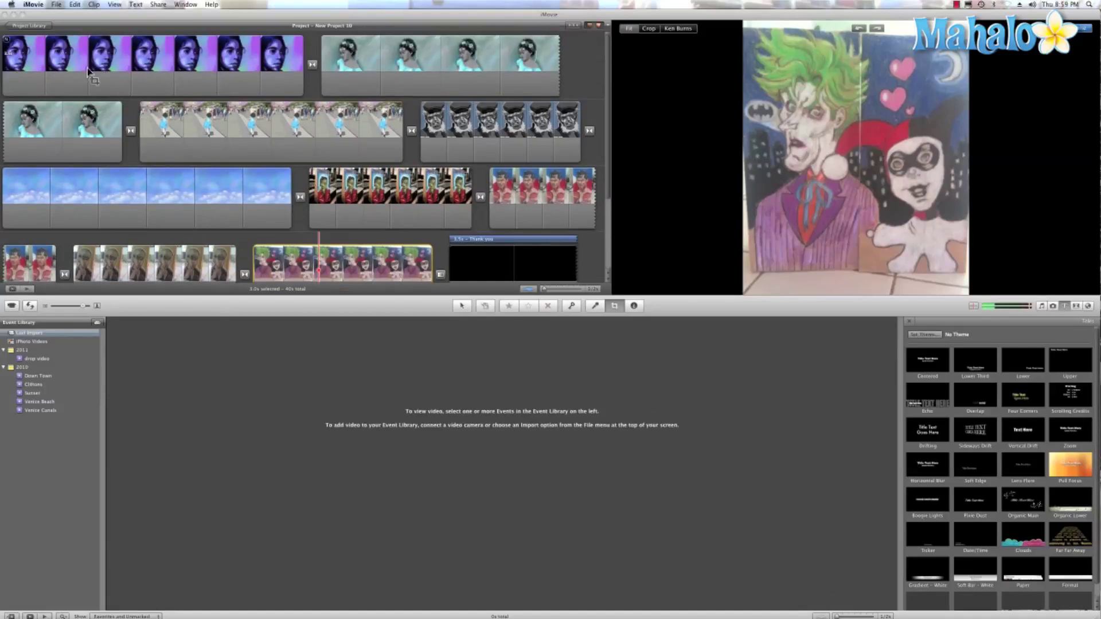
- Play the slideshow from the first painting through the fitted Joker painting to the 'Thank you' title
{"action": "key", "text": "super+g"}
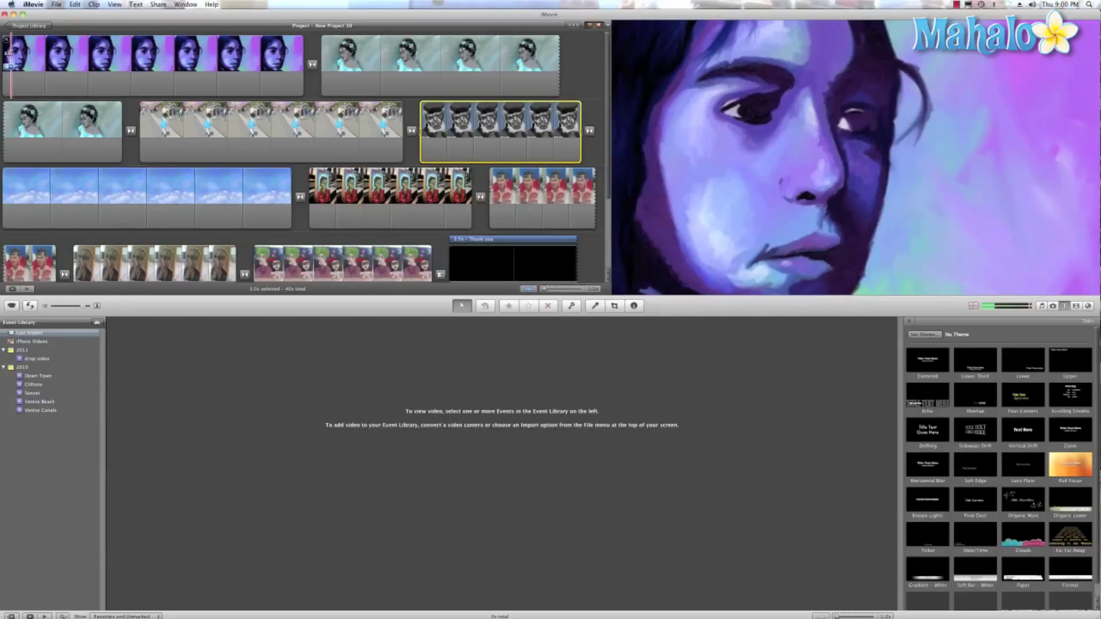
{"action": "scroll", "coordinate": [361, 235], "scroll_direction": "down", "scroll_amount": 1}
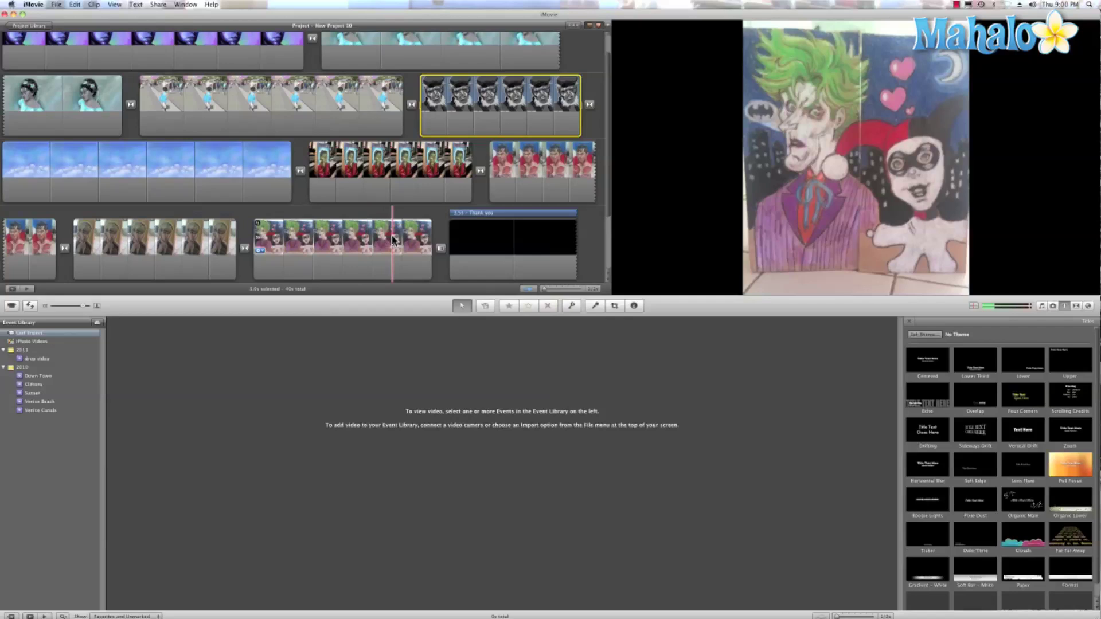
{"action": "scroll", "coordinate": [394, 240], "scroll_direction": "down", "scroll_amount": 1}
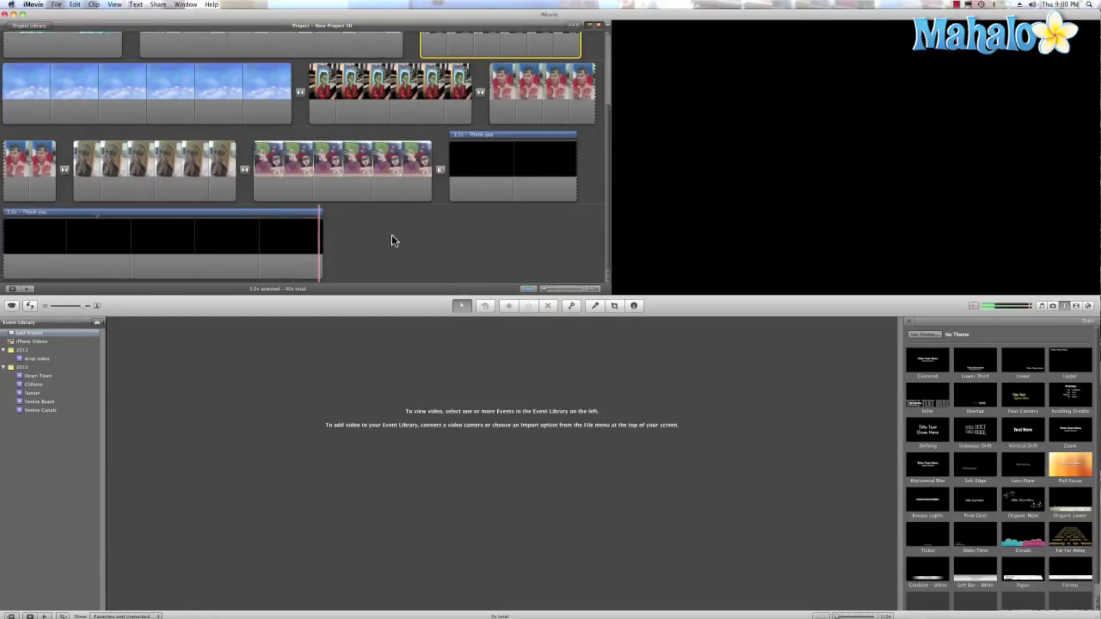
- Show the iTunes Music song list in the Music and Sound Effects browser
{"action": "left_click", "coordinate": [1054, 306]}
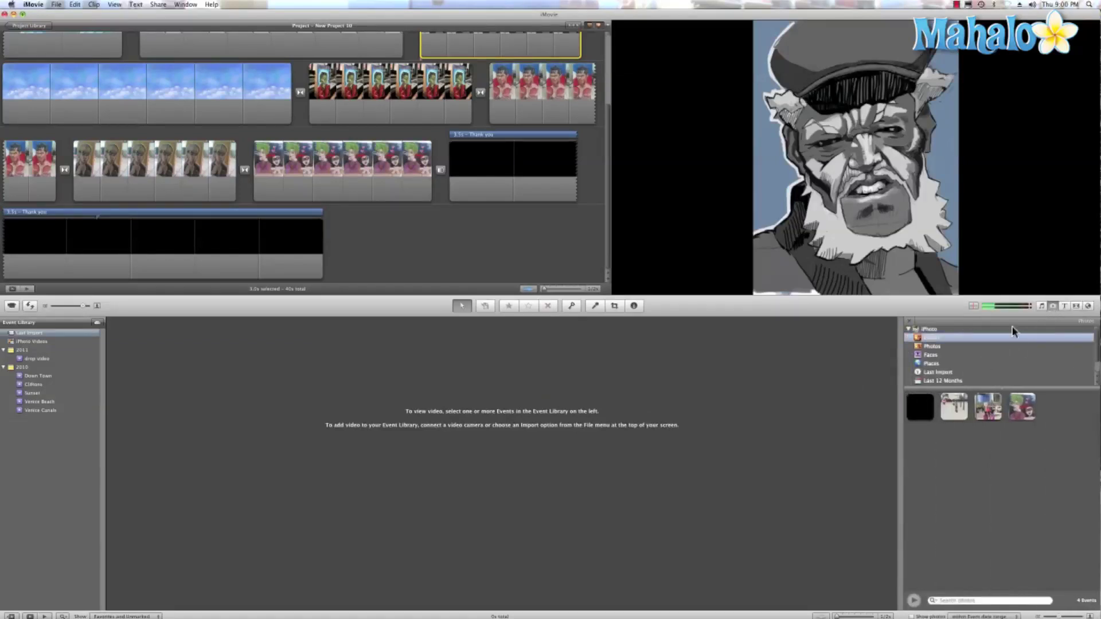
{"action": "left_click", "coordinate": [1040, 306]}
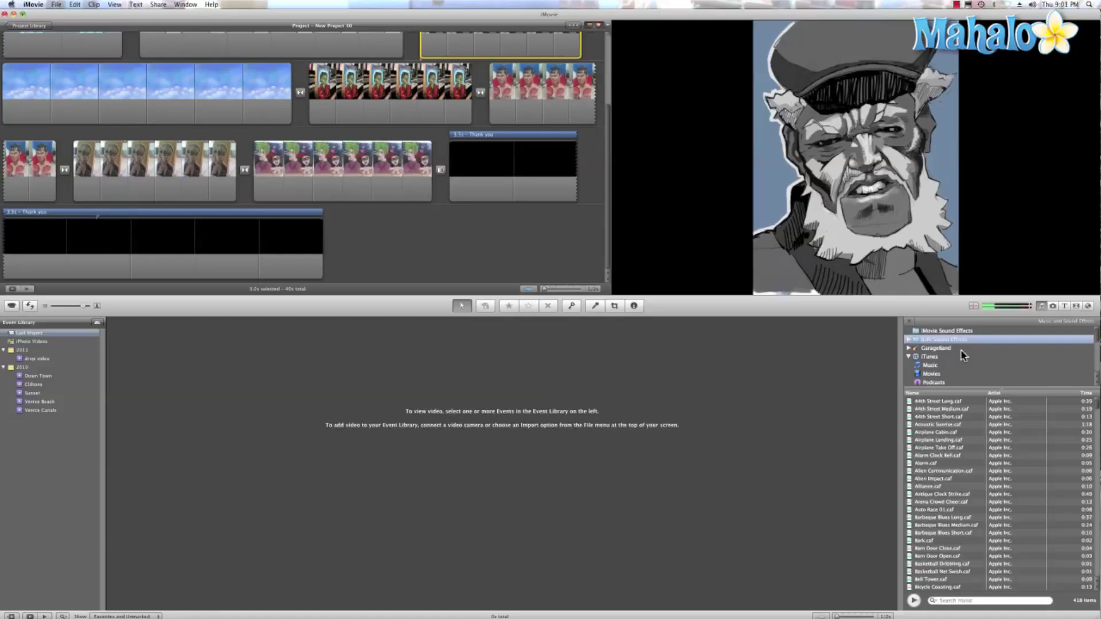
{"action": "scroll", "coordinate": [963, 355], "scroll_direction": "down", "scroll_amount": 2}
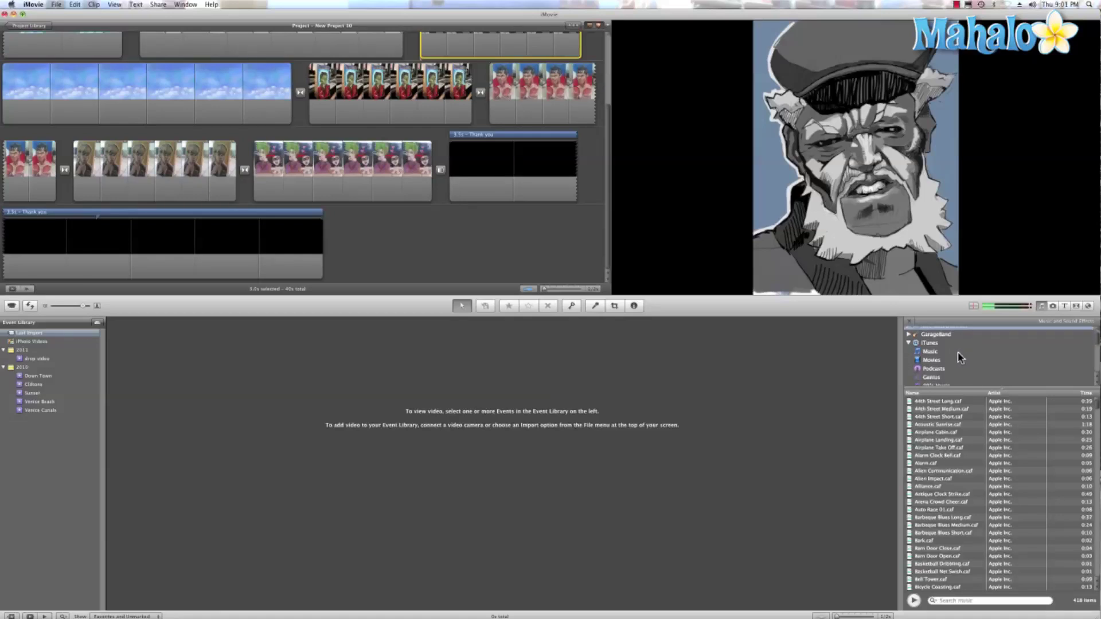
{"action": "left_click", "coordinate": [936, 345]}
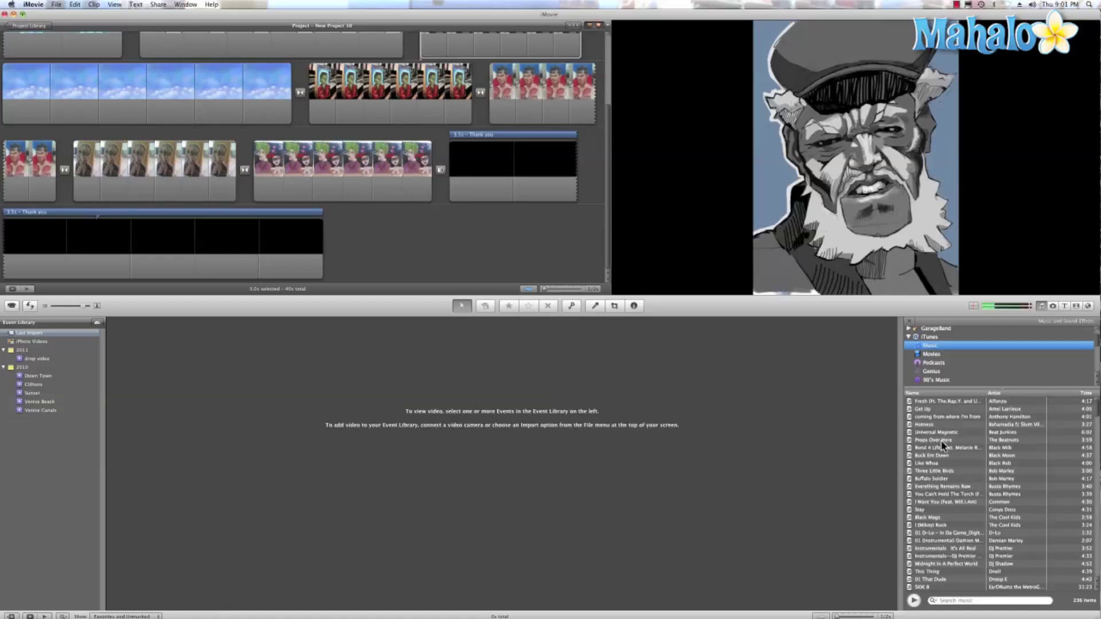
{"action": "scroll", "coordinate": [940, 453], "scroll_direction": "down", "scroll_amount": 2}
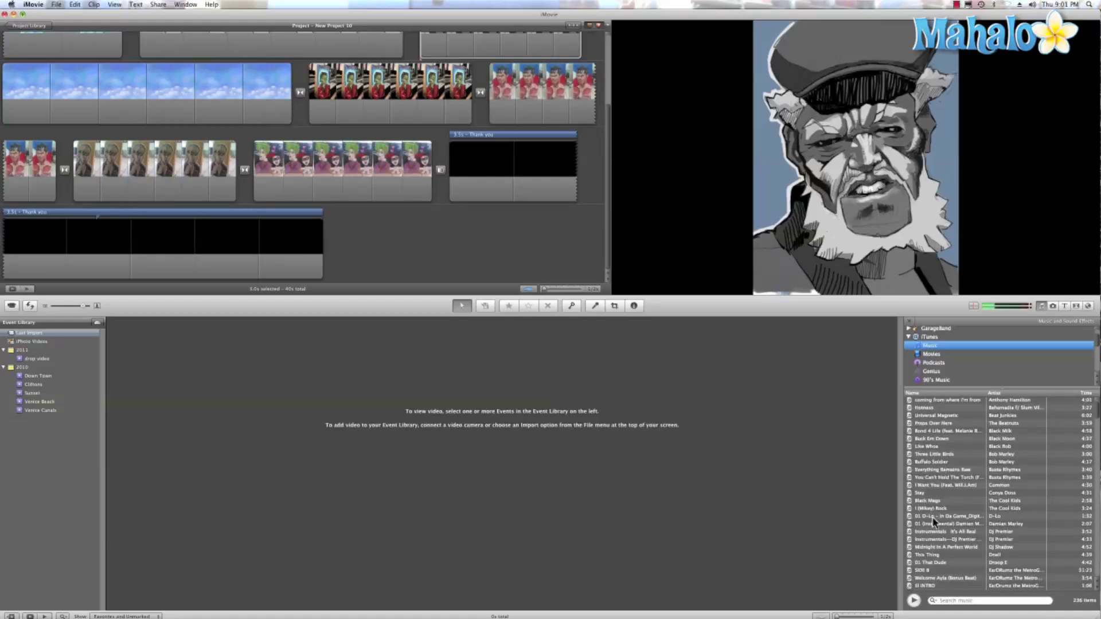
{"action": "scroll", "coordinate": [935, 522], "scroll_direction": "down", "scroll_amount": 3}
- Drop an iTunes song onto the project background as a green background-music track
{"action": "left_click_drag", "start_coordinate": [935, 513], "coordinate": [97, 92]}
{"action": "scroll", "coordinate": [71, 75], "scroll_direction": "up", "scroll_amount": 5}
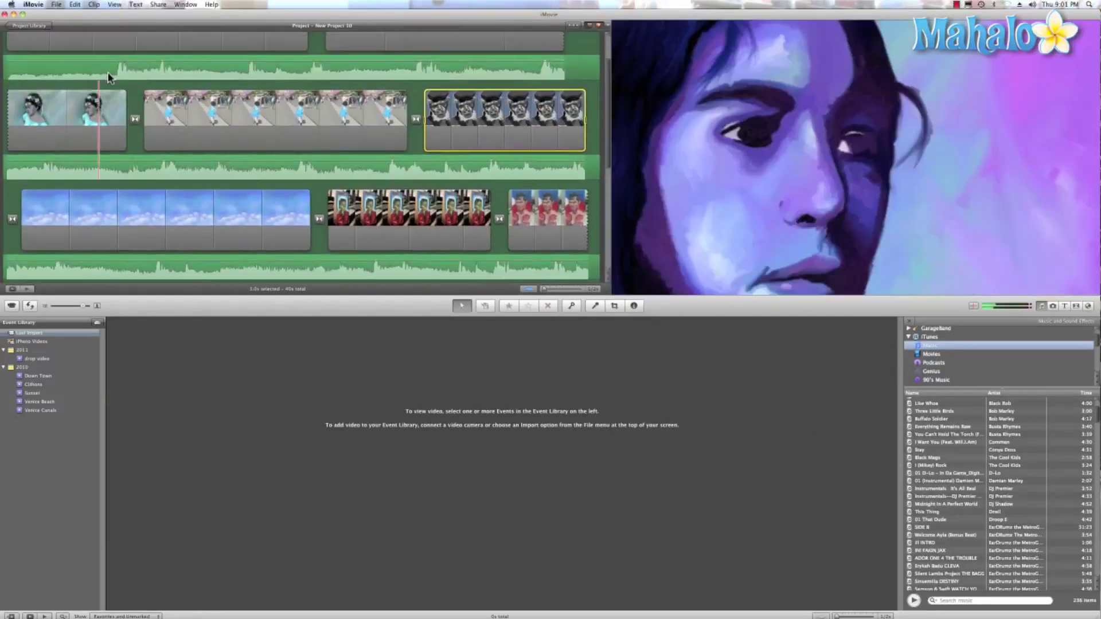